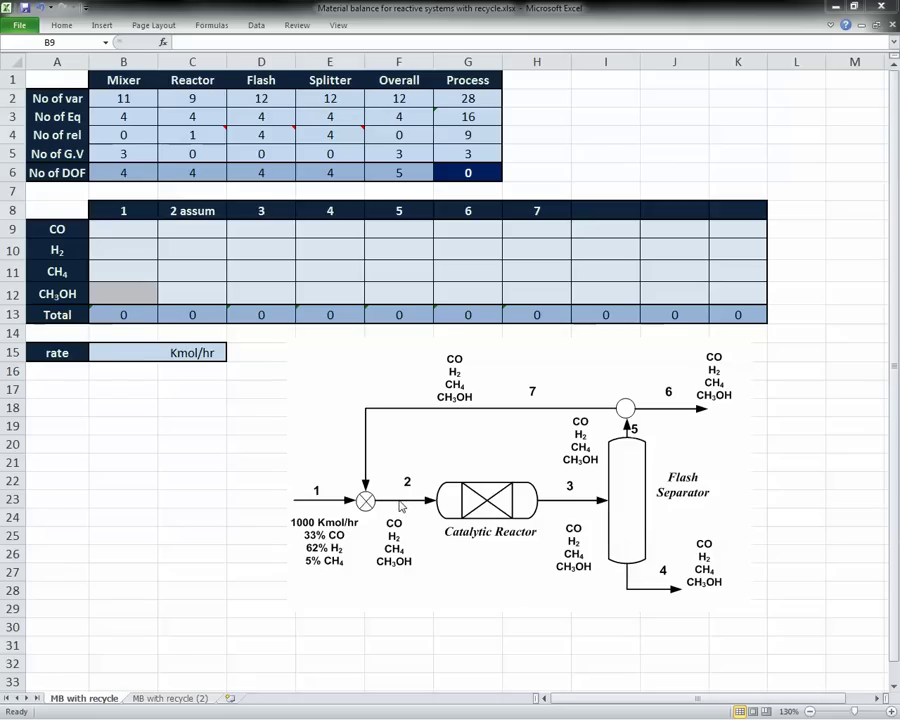
Enter the stream 1 flows: 330 for CO, 620 for H2 and 50 for CH4
left_click(141, 231)
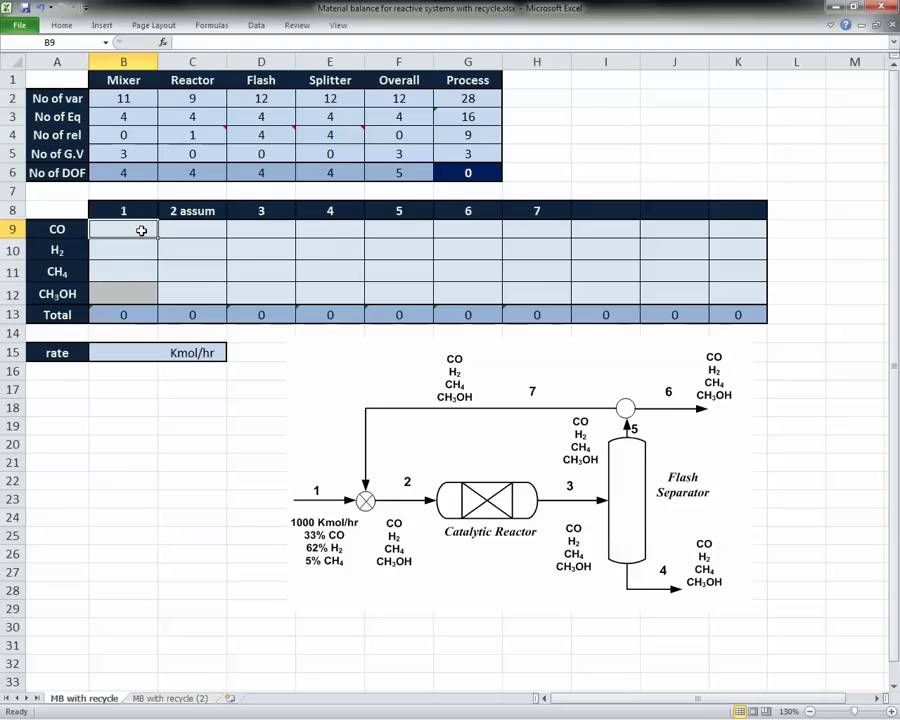
type("330")
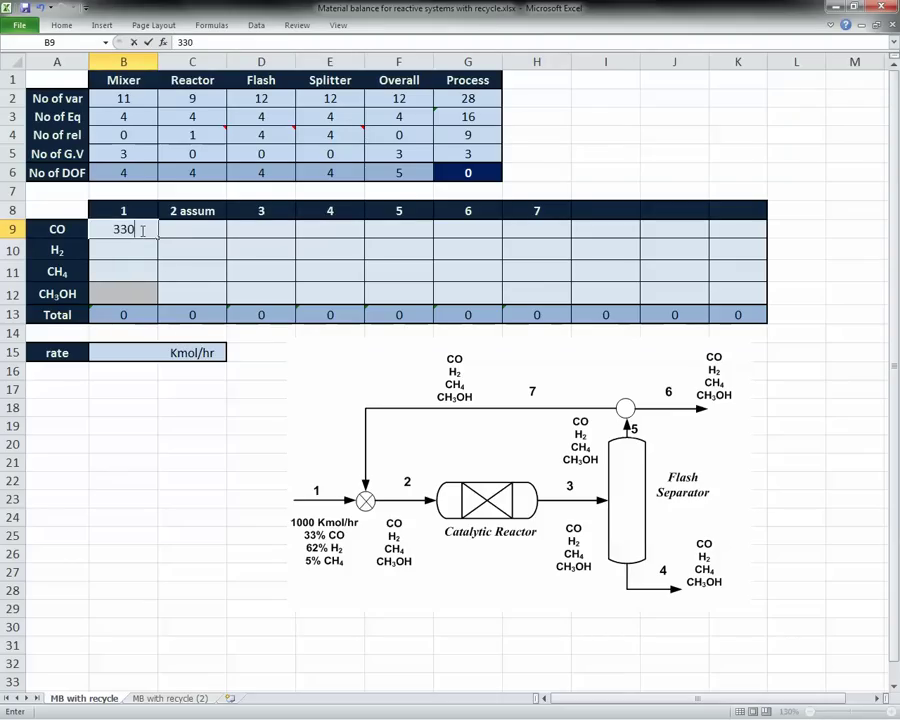
key("ctrl+Return")
key("Return")
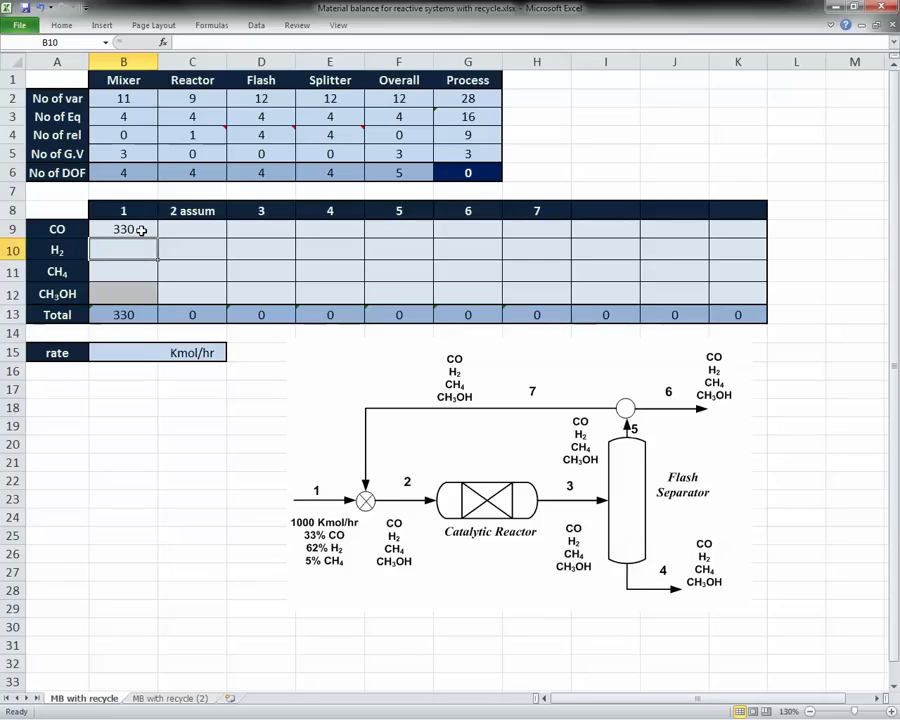
type("620")
key("Return")
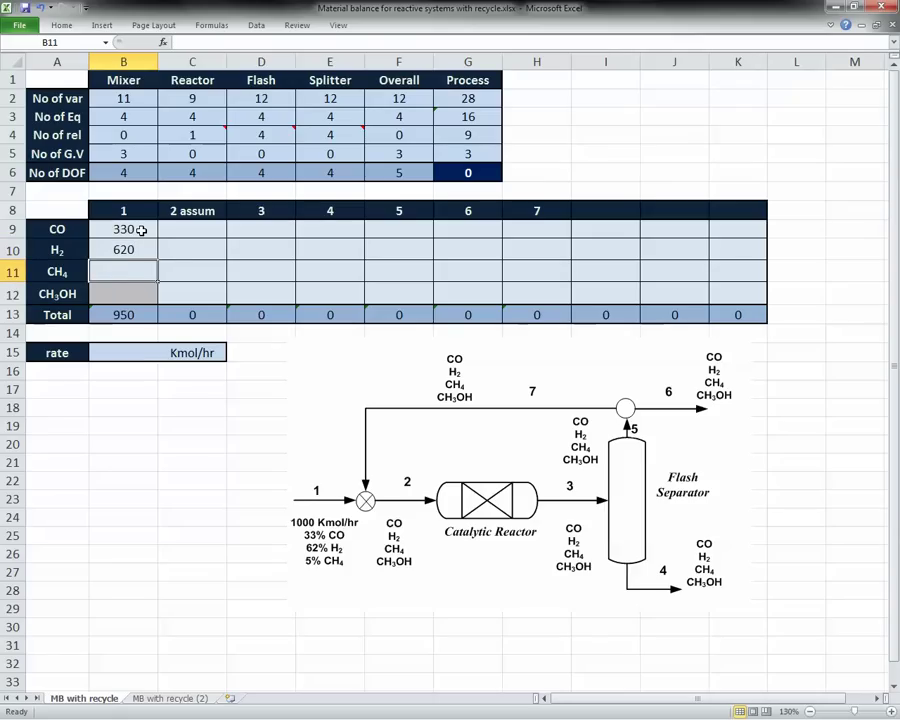
type("50")
key("Return")
Enter the assumed stream 2 flows: 500 for CO, 800 for H2, 100 for CH4 and 20 for CH3OH
key("Right")
key("Up")
key("Up")
key("Up")
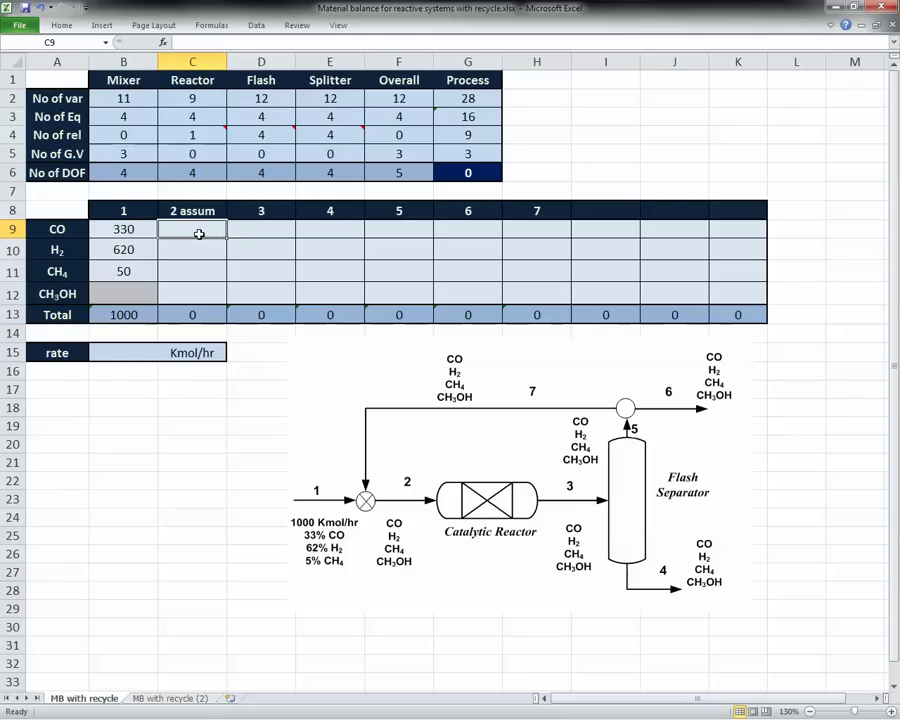
type("500")
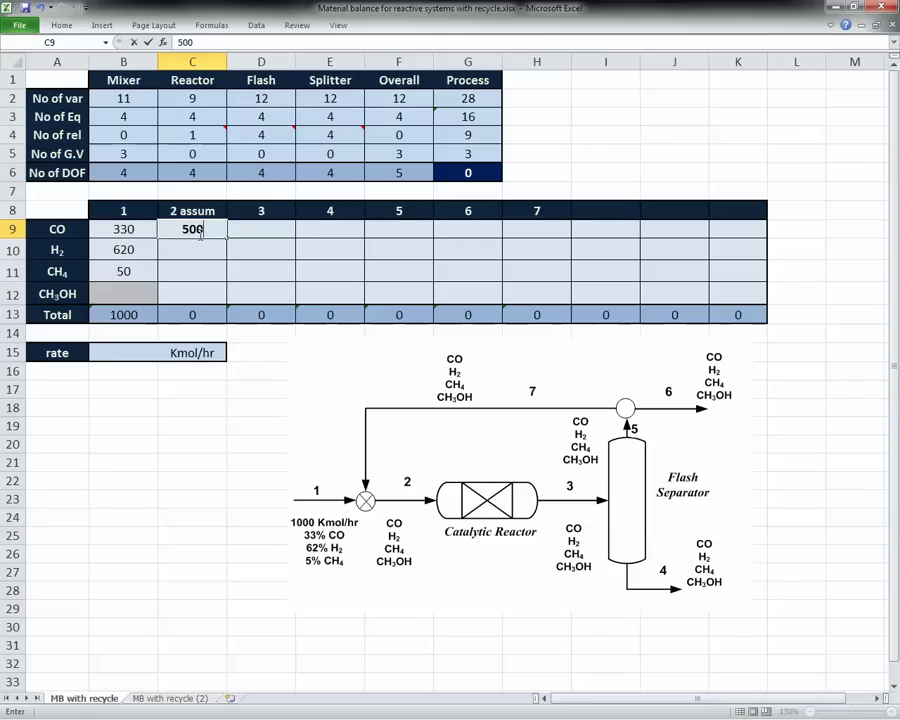
key("Return")
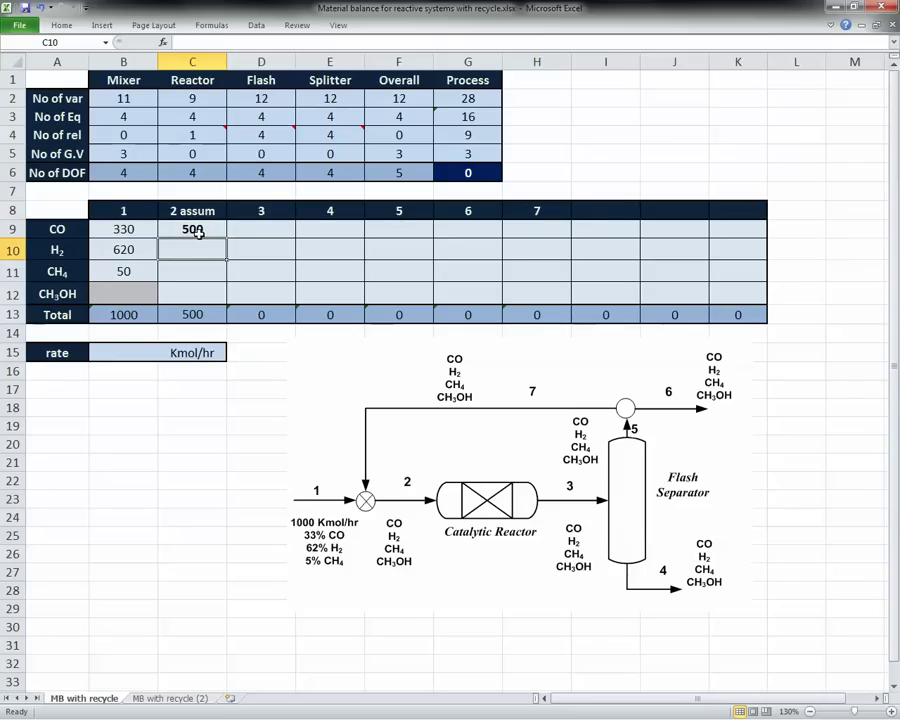
type("800")
key("Return")
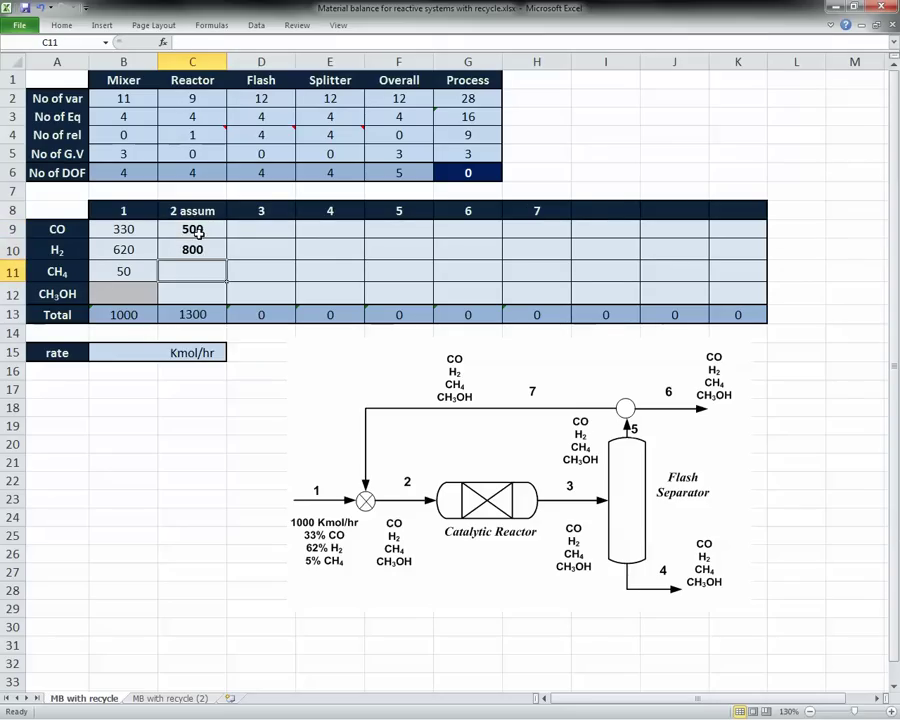
type("100")
key("Return")
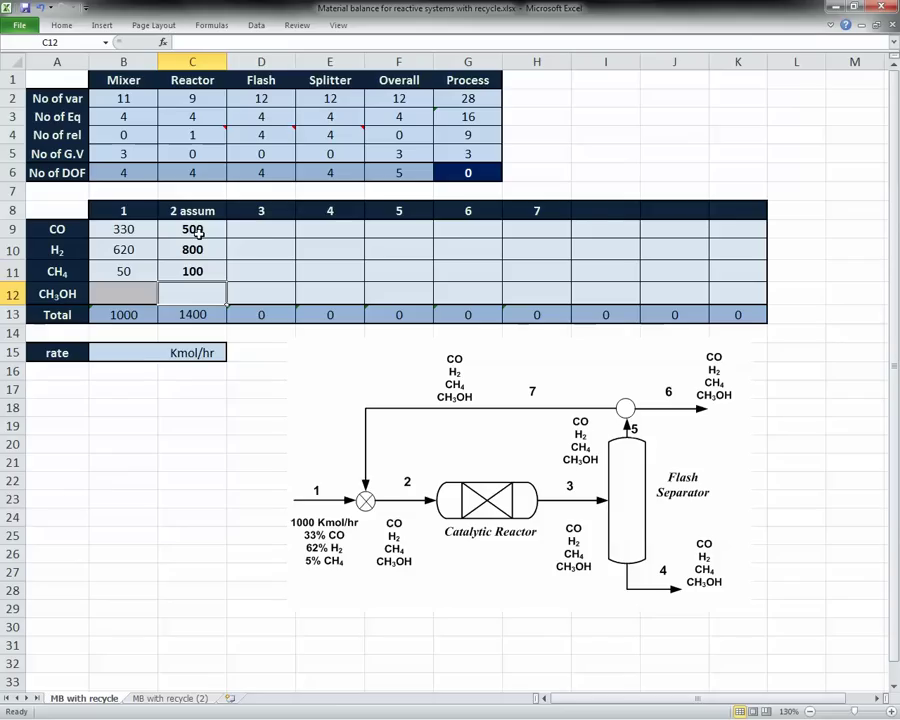
type("20")
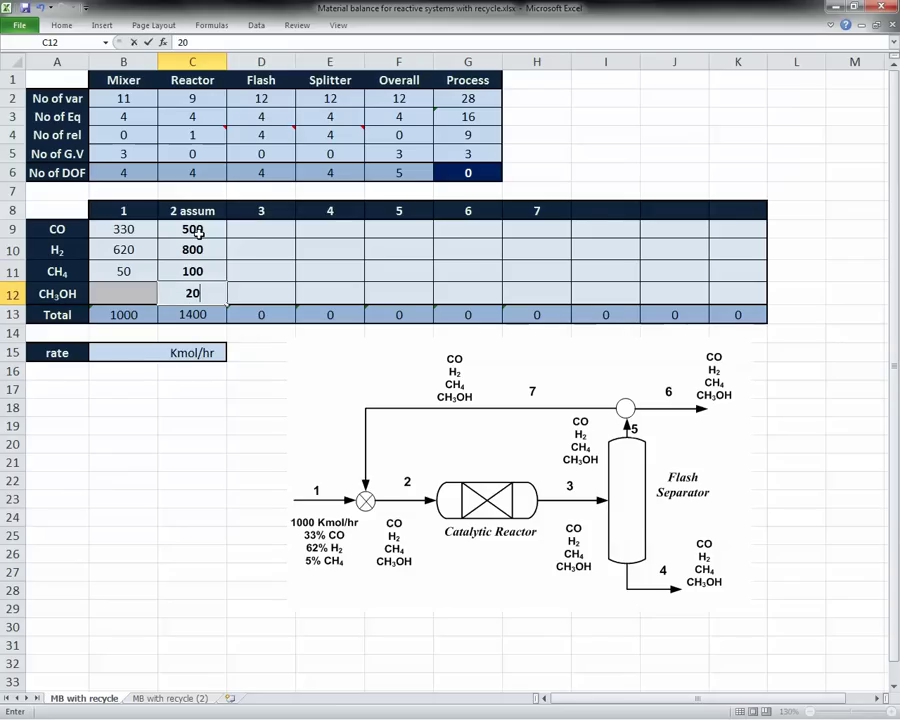
key("Tab")
key("Up")
key("Up")
key("Up")
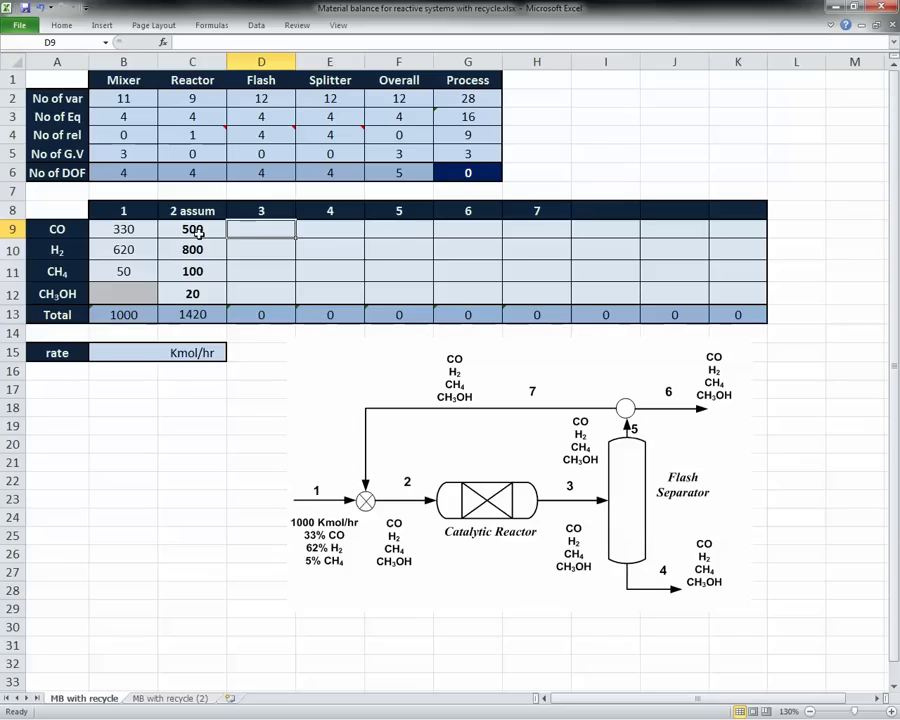
left_click_drag(198, 231, 201, 296)
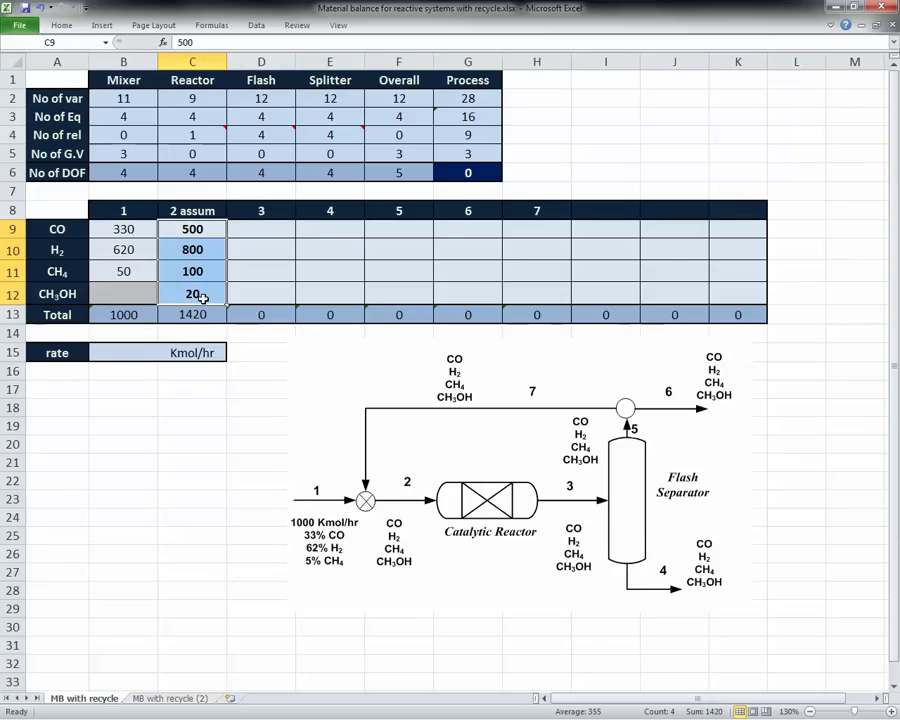
left_click(277, 229)
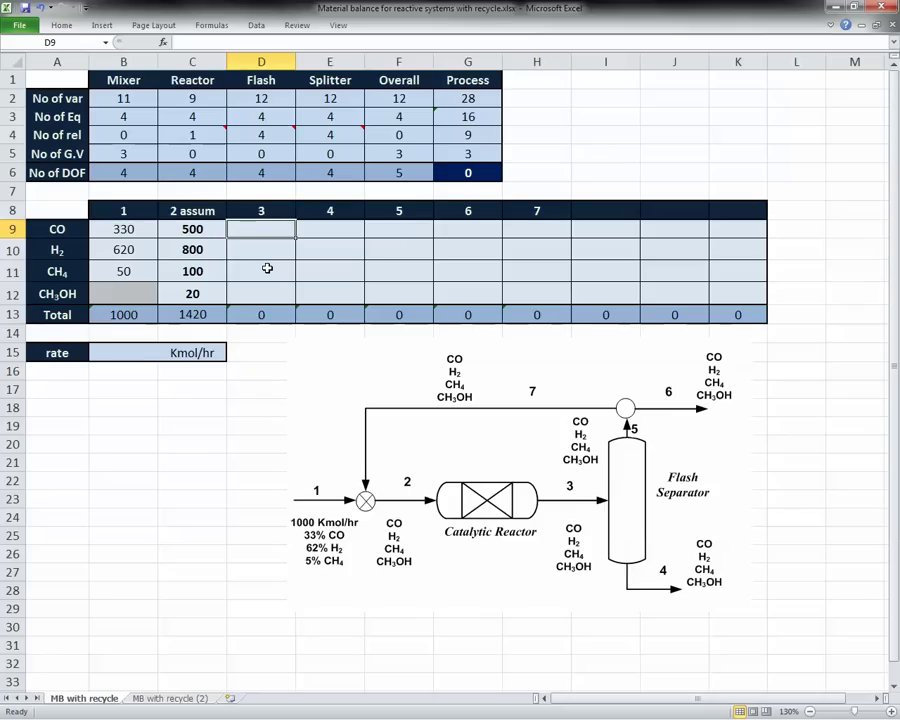
Calculate the reaction rate in B15 as 60% of the stream 2 CO flow, =60%*C9
left_click(148, 352)
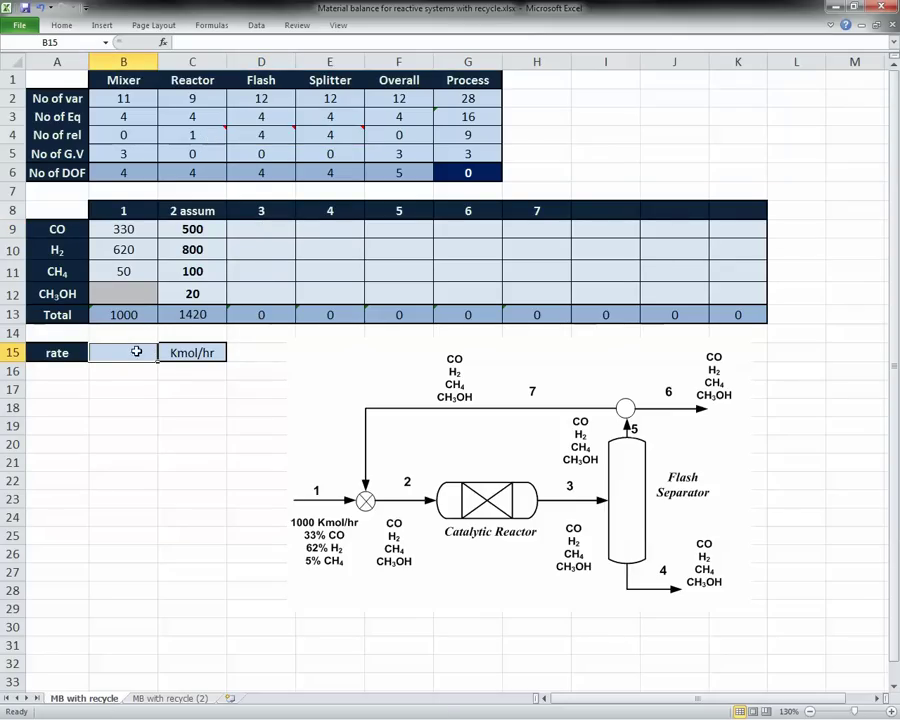
type("=6")
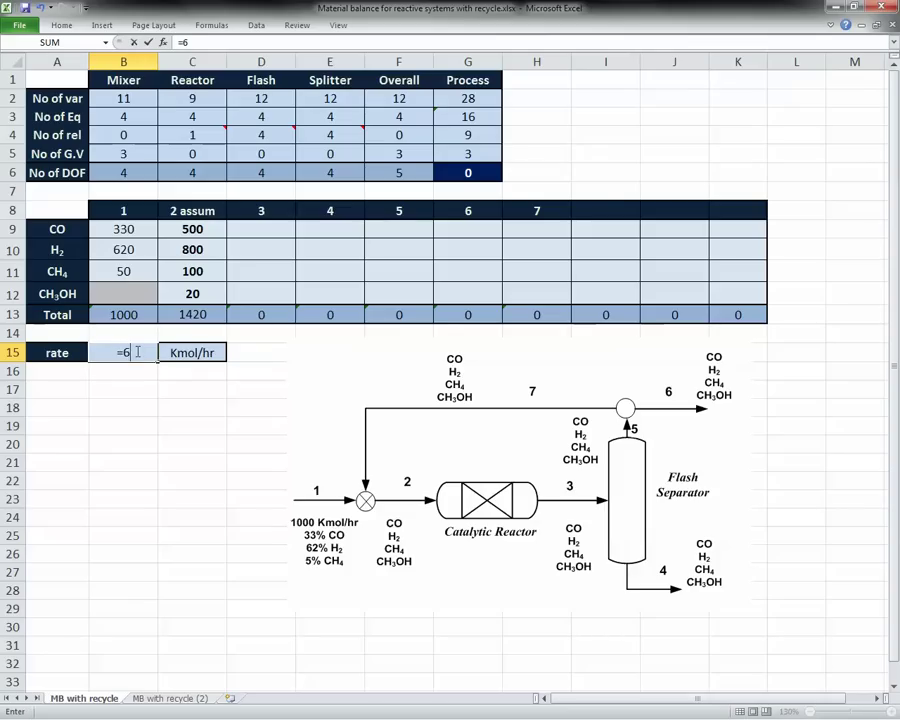
type("05*")
key("BackSpace")
key("BackSpace")
type("%*")
left_click(195, 229)
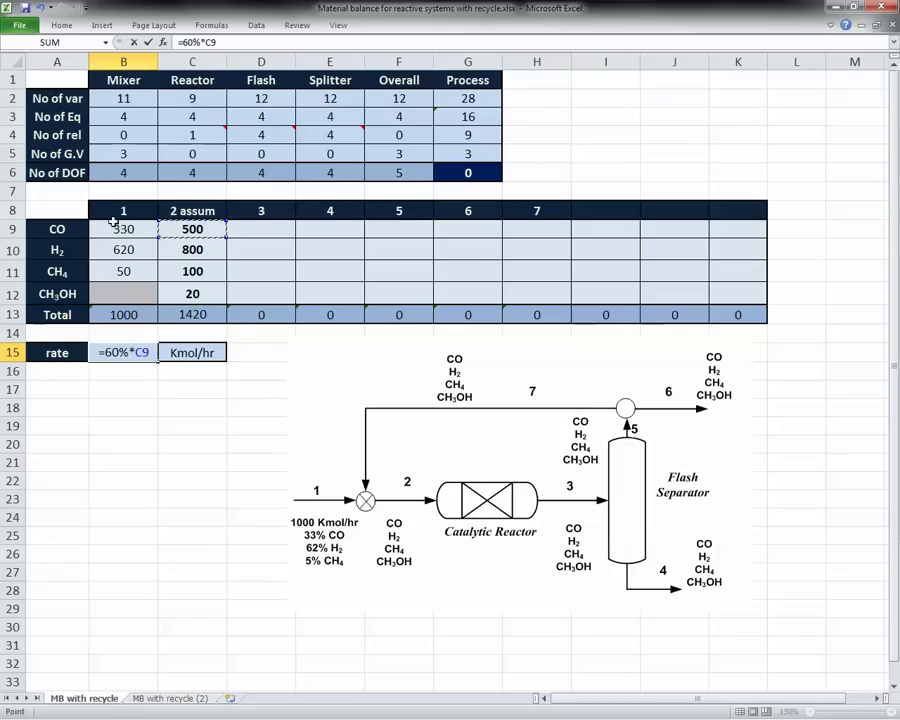
key("Up")
Calculate the stream 3 CO flow in D9 as the stream 2 CO flow minus the rate, =C9-B15
key("Right")
key("Right")
key("Up")
key("Up")
key("Up")
key("Up")
key("Up")
key("Up")
type("=")
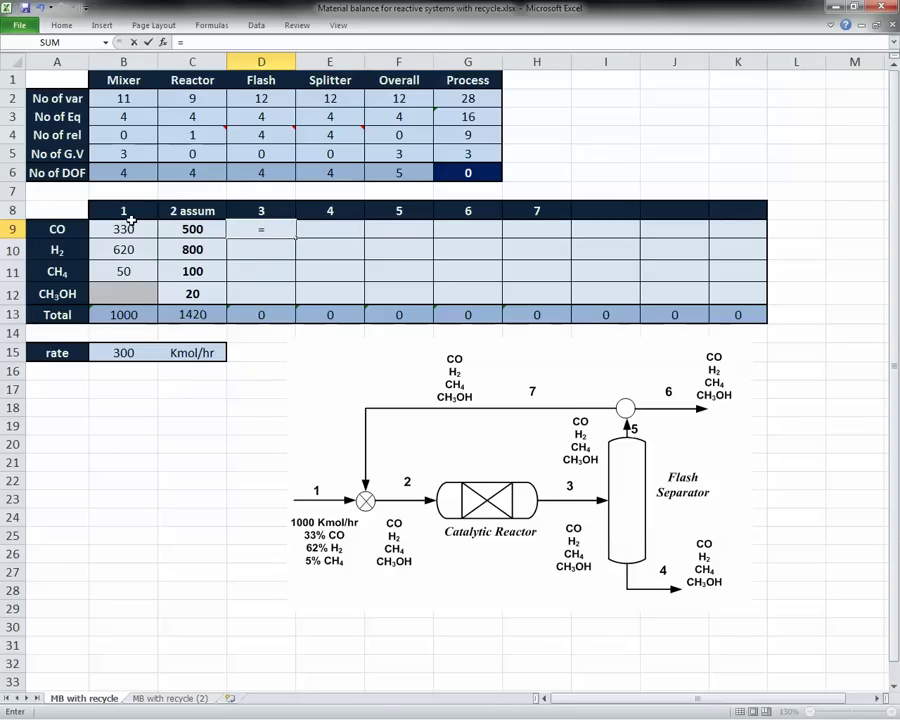
key("Left")
type("-")
left_click(111, 347)
key("Return")
Calculate the stream 3 H2 flow in D10 as the stream 2 H2 flow minus twice the rate, =C10-2*B15
type("=")
key("Left")
type("-2*")
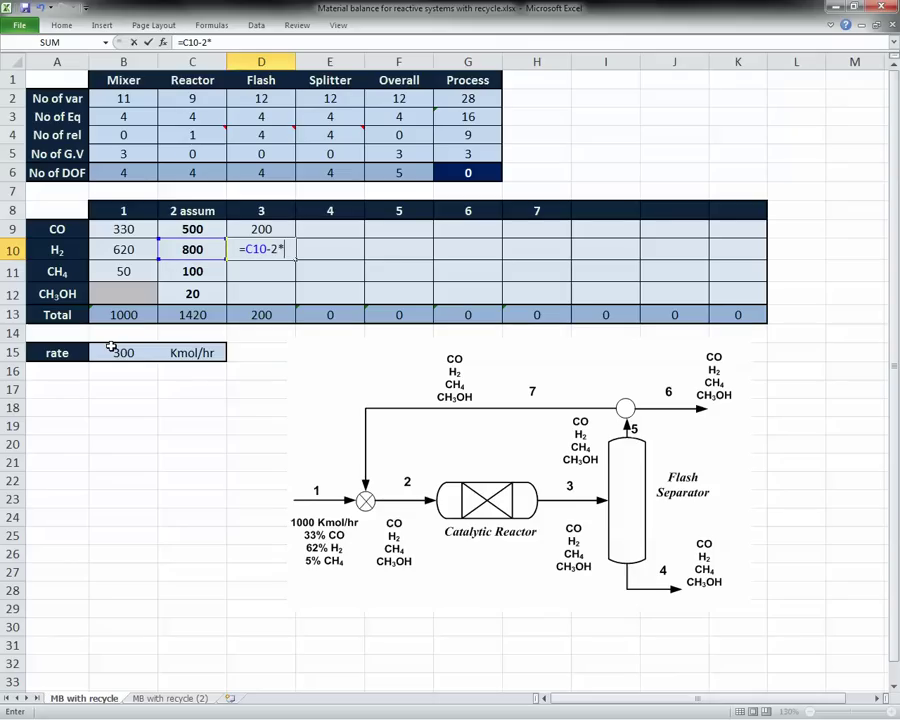
left_click(111, 347)
key("Return")
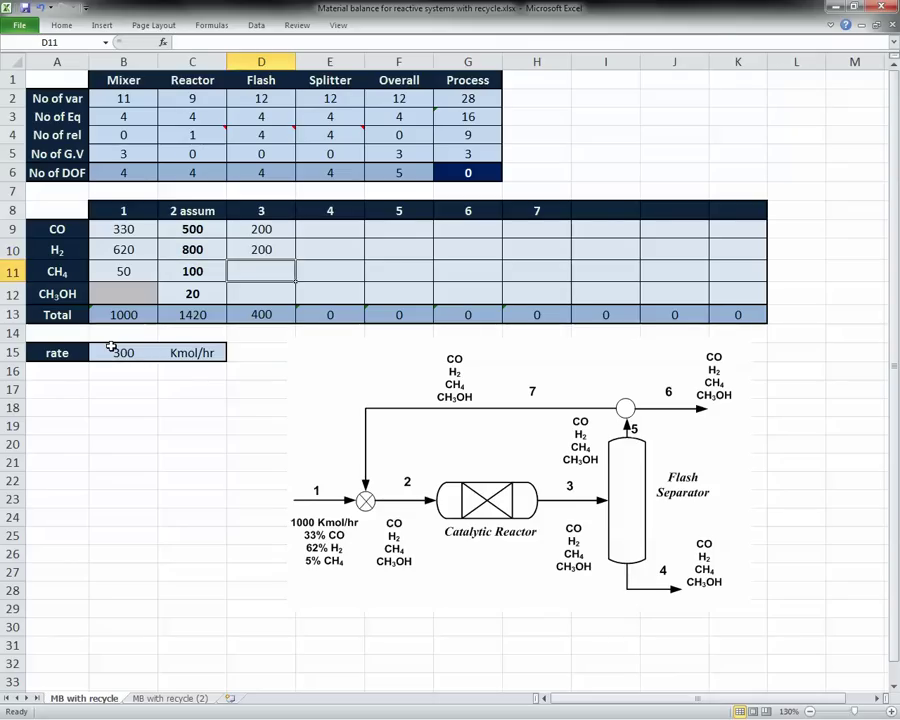
Set the stream 3 CH4 flow in D11 to =C11 and the CH3OH flow in D12 to =C12+B15
type("=")
key("Left")
key("Return")
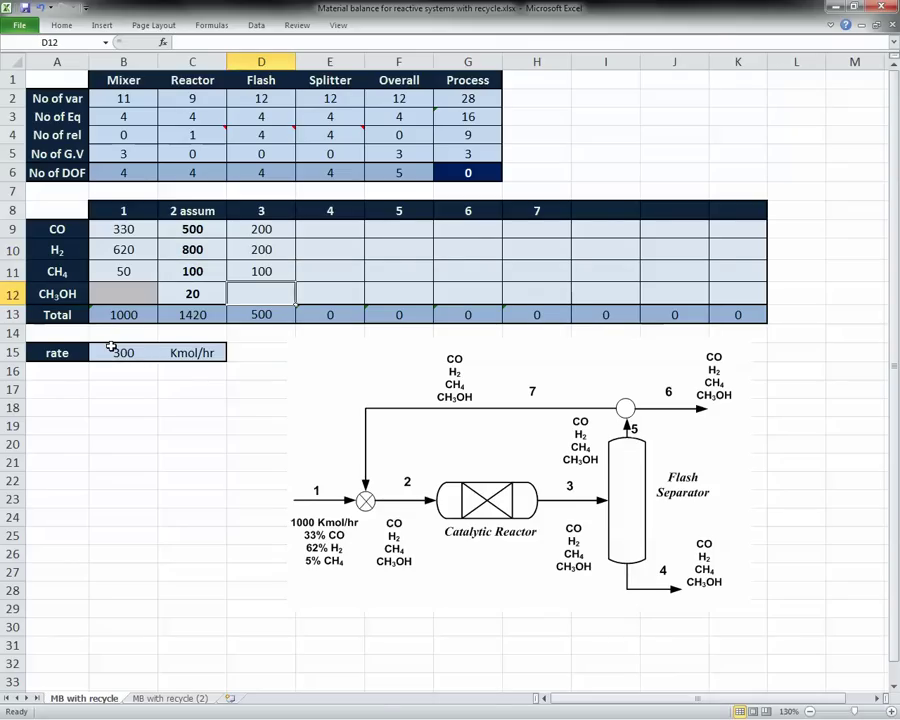
type("=")
left_click(111, 347)
key("F2")
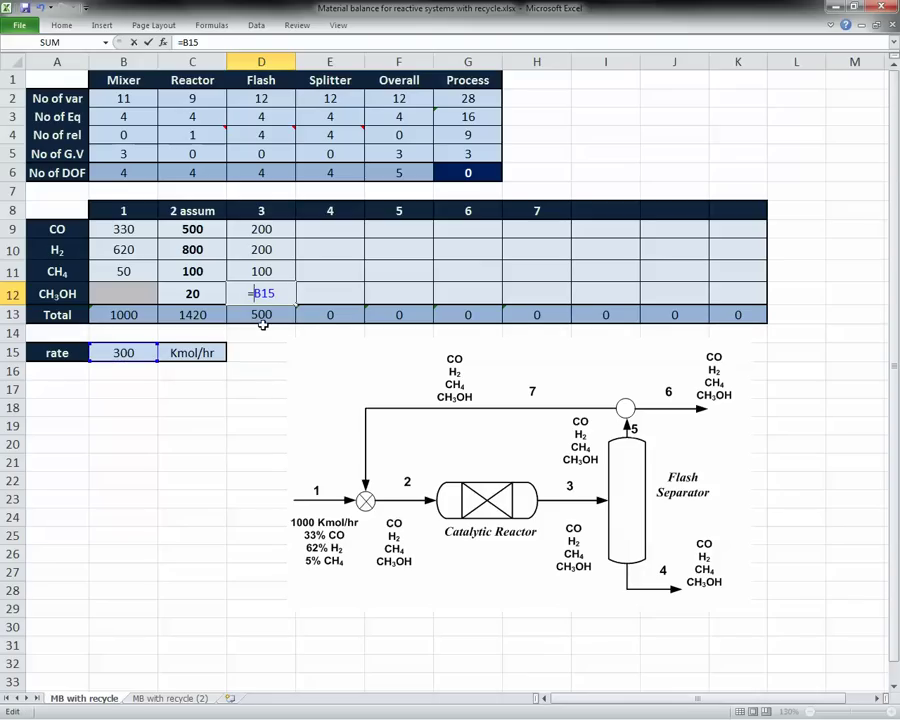
left_click(196, 292)
type("+")
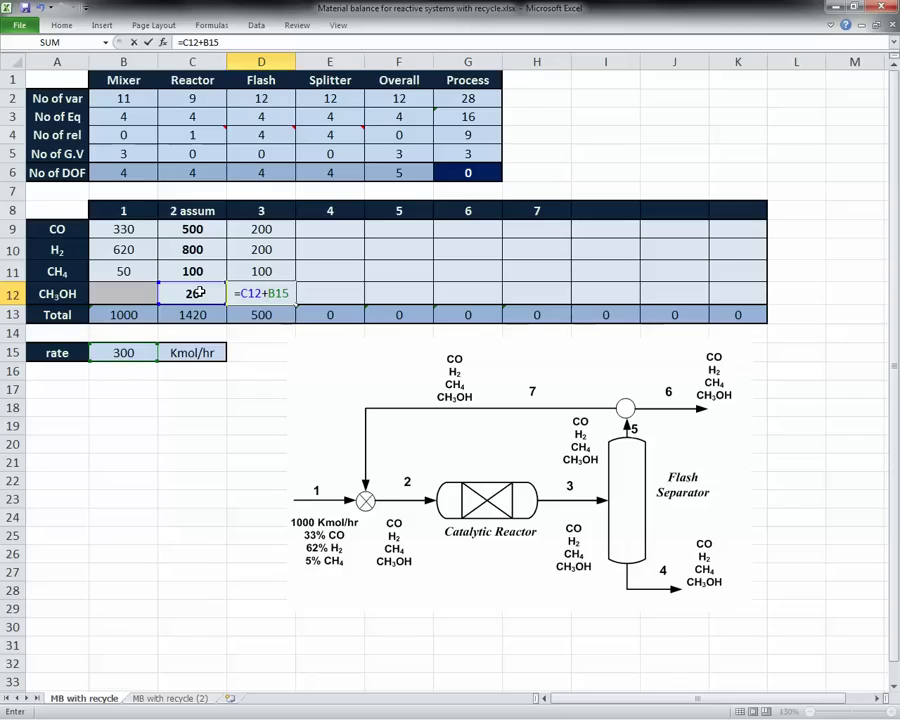
key("Right")
Try to calculate the stream 4 CO flow in E9 as 3% of the stream 3 CO flow
key("Up")
key("Up")
key("Up")
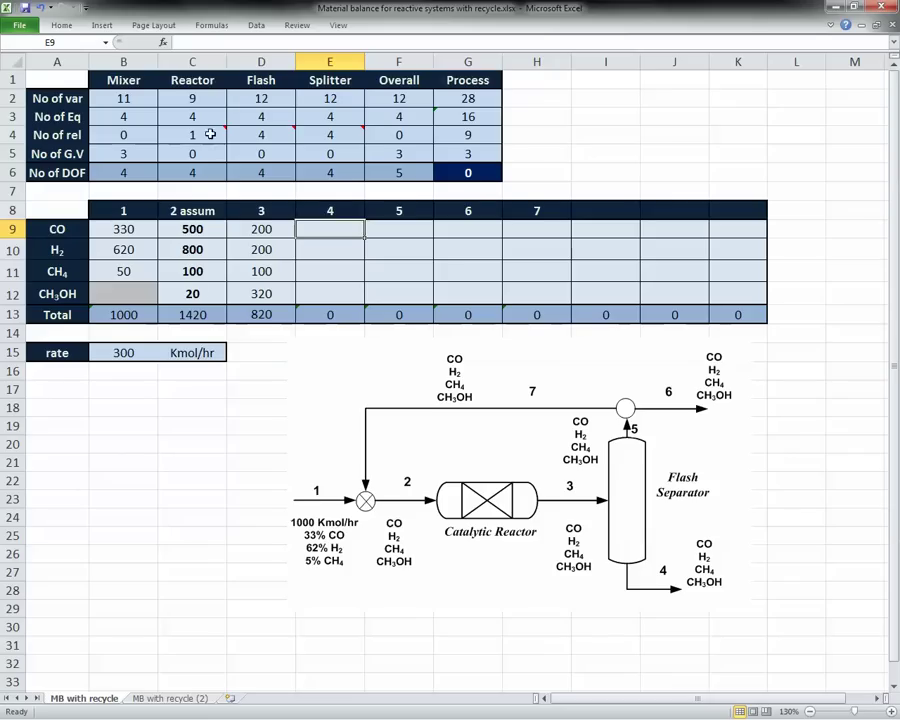
mouse_move(262, 134)
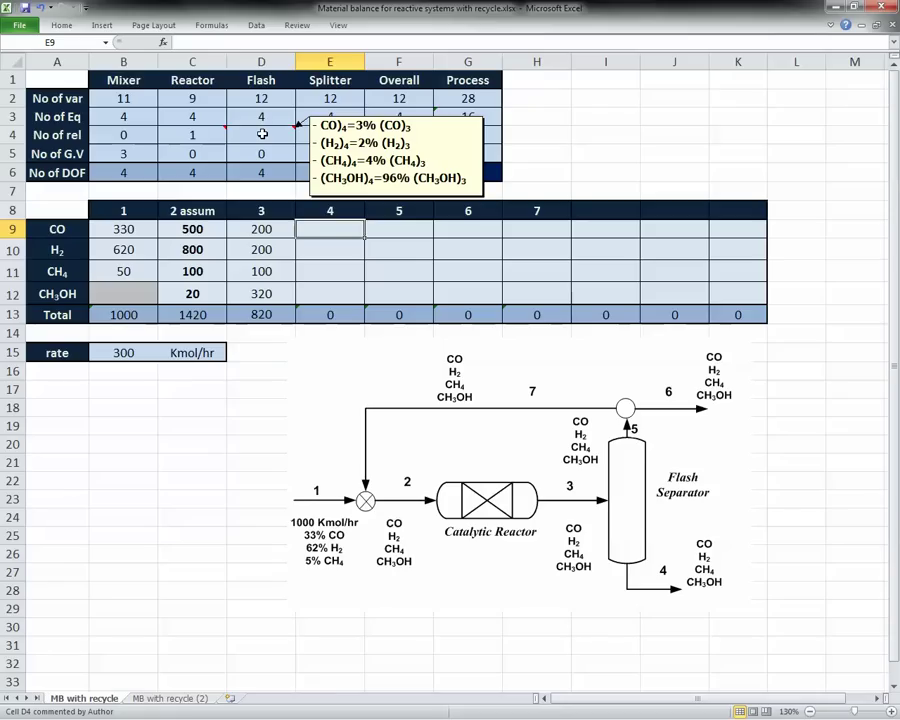
type("=")
key("Left")
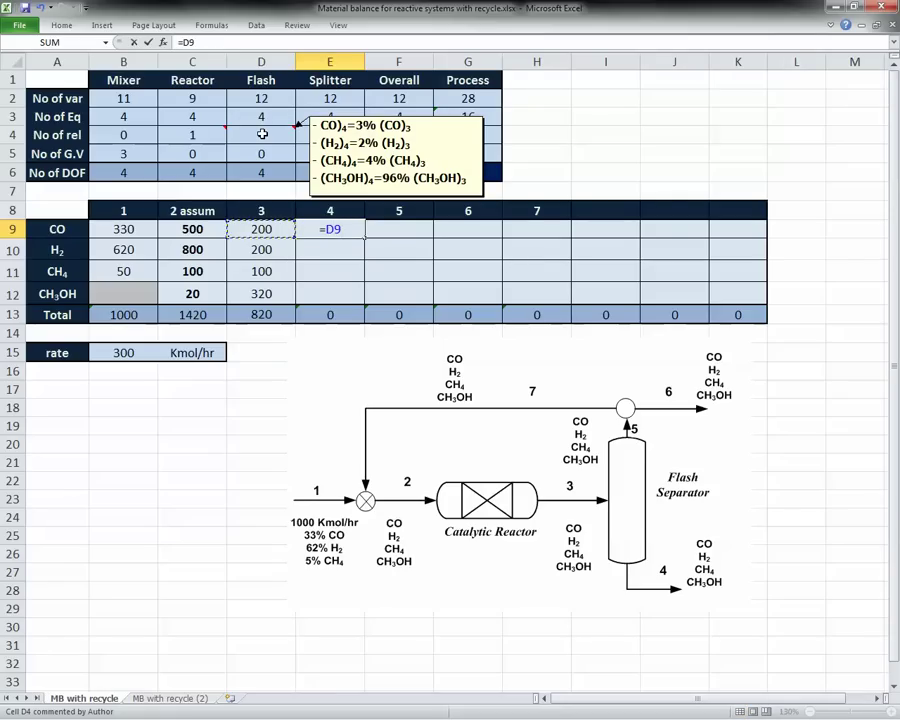
left_click(197, 83, "shift")
type("*3%")
key("Return")
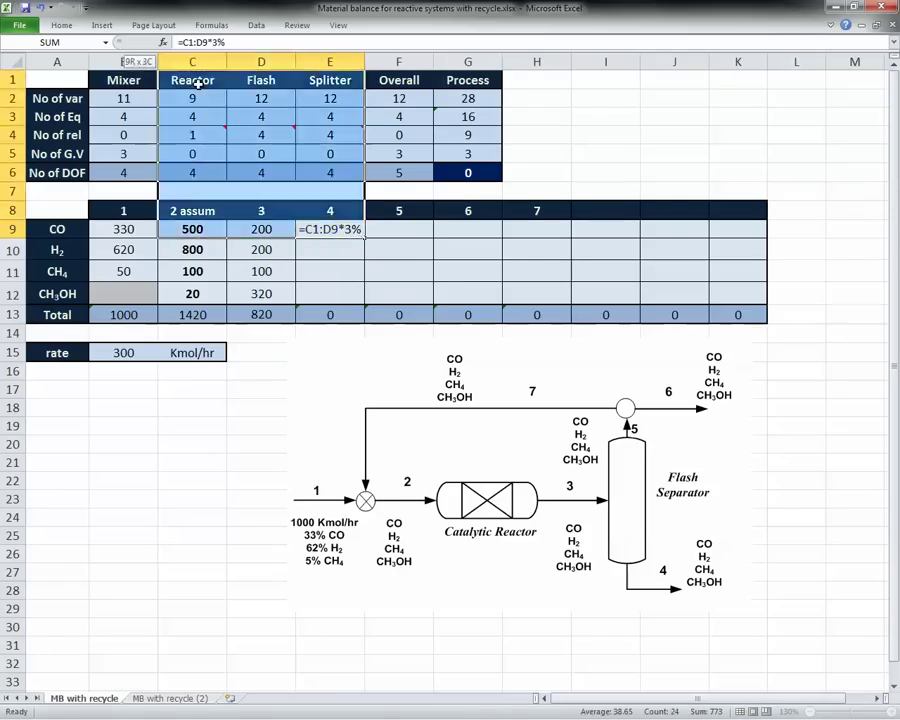
Correct the stream 4 CO formula in E9 to reference only the stream 3 CO flow, =D9*3%
left_click(342, 230)
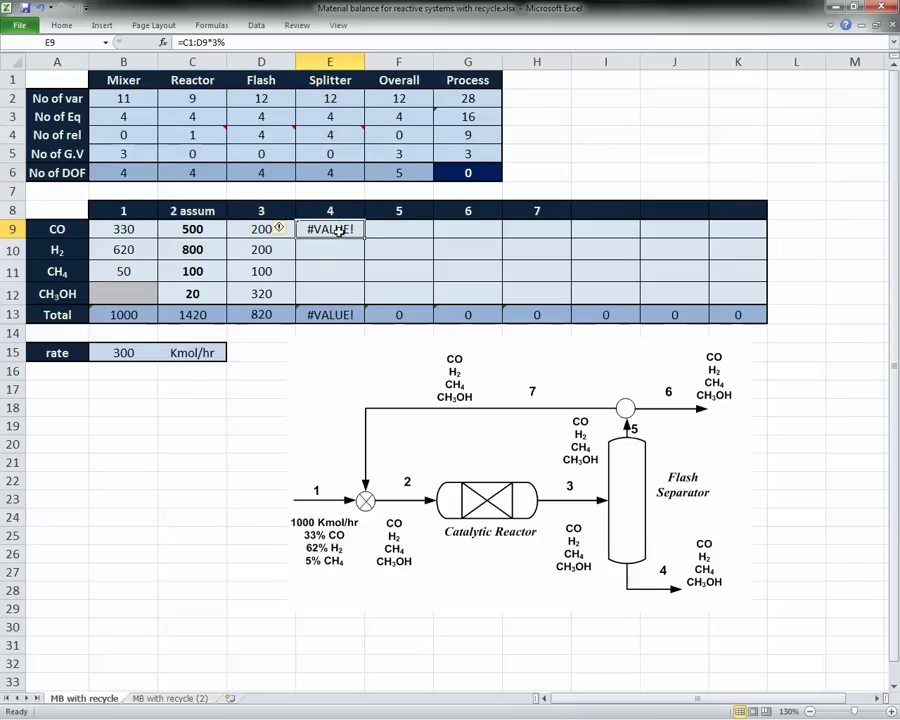
mouse_move(295, 232)
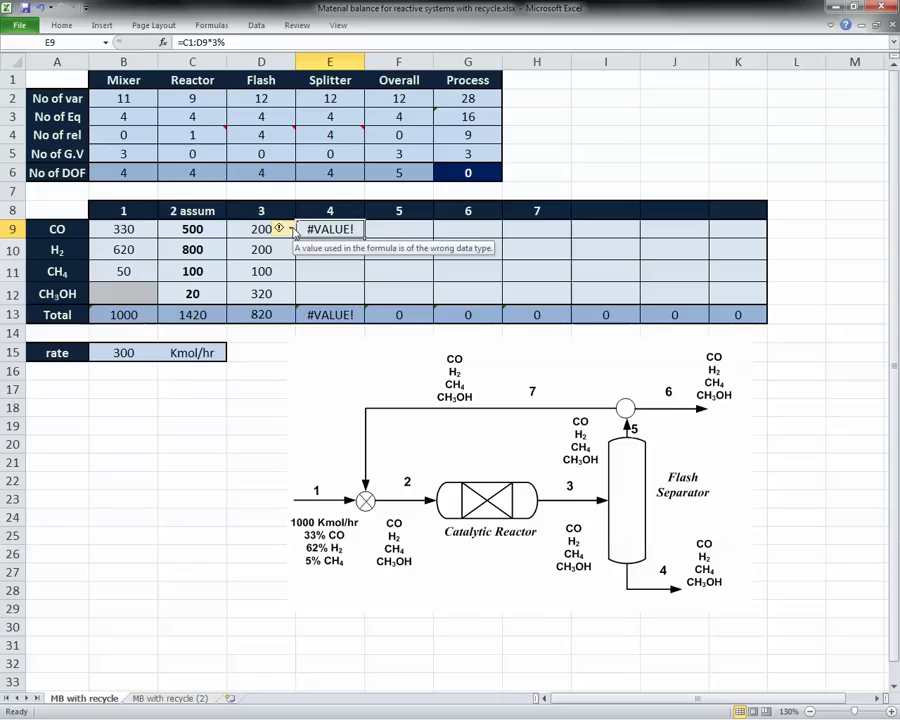
double_click(339, 230)
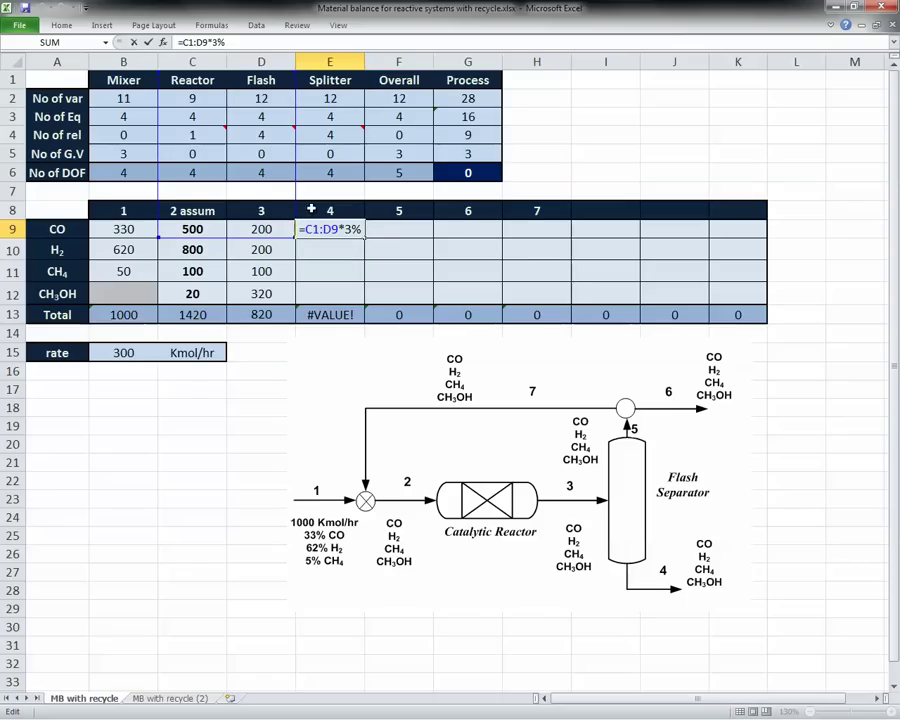
left_click_drag(158, 72, 254, 227)
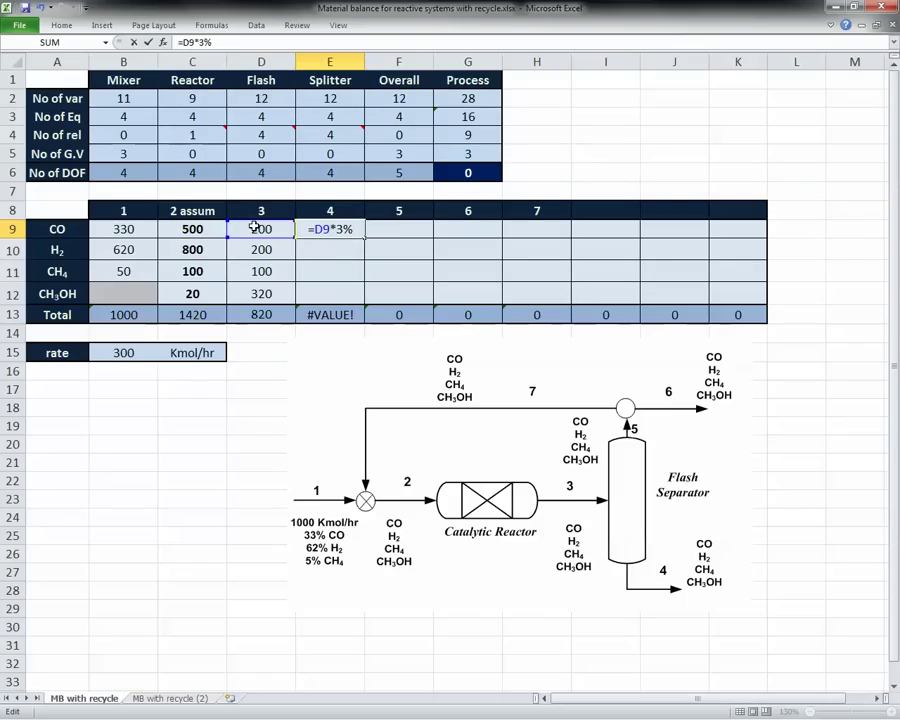
key("Return")
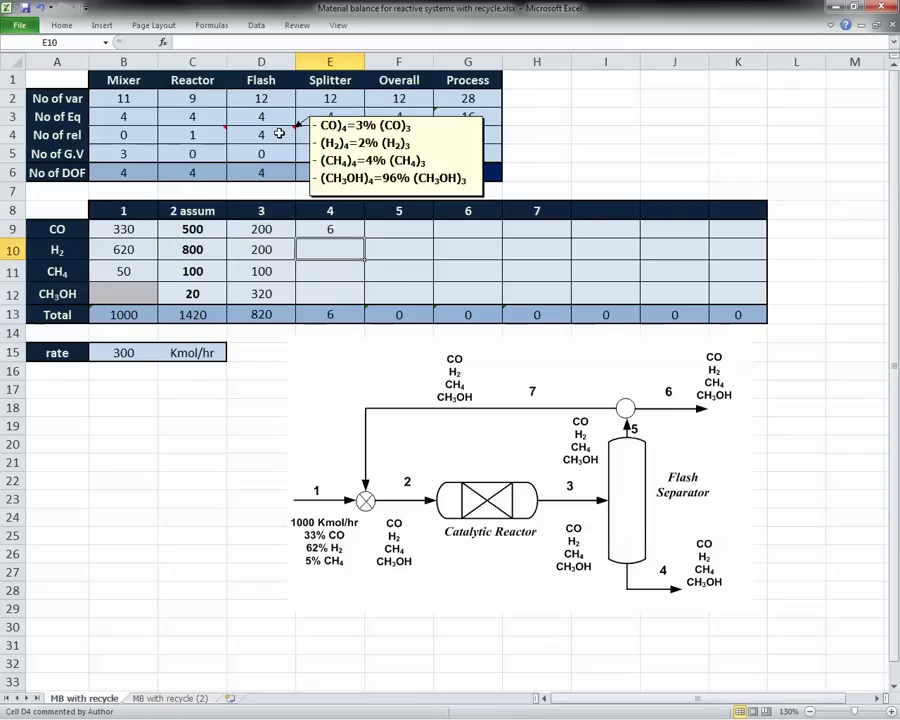
Calculate the stream 4 H2 flow in E10 as =D10*2% and the CH4 flow in E11 as =D11*4%
type("=D10*")
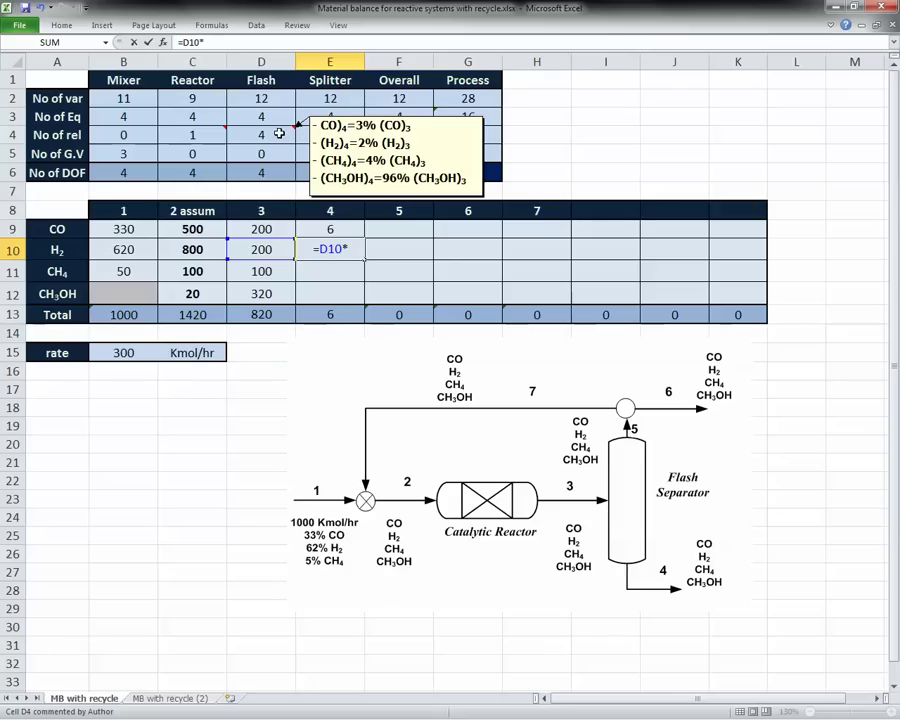
type("2%")
key("Return")
type("=")
key("Left")
type("*")
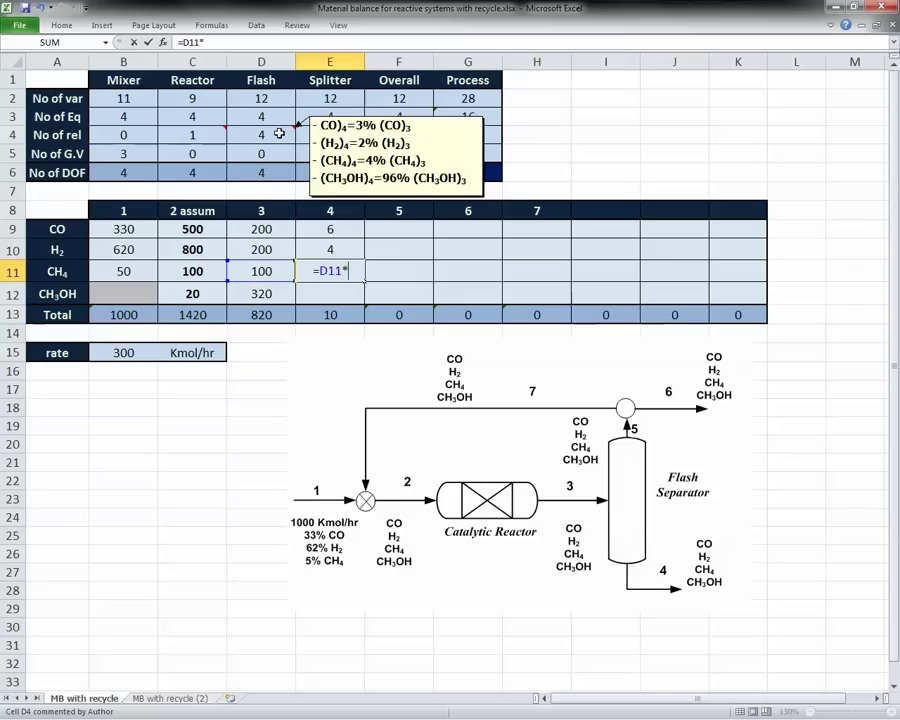
type("4%")
key("Return")
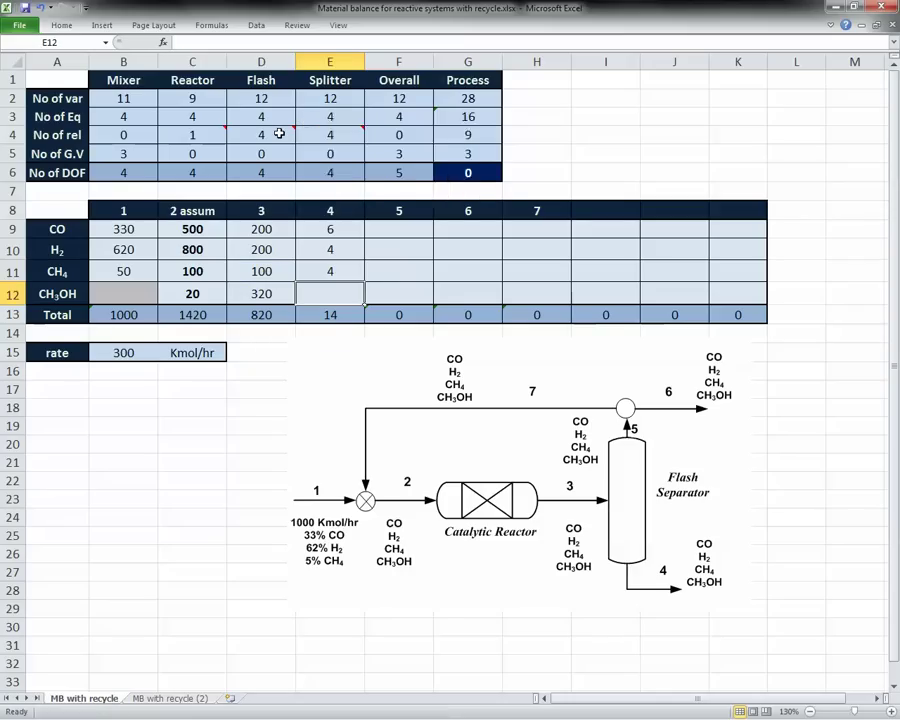
Calculate the stream 4 CH3OH flow in E12 as 96% of the stream 3 flow, =96%*D12
type("=")
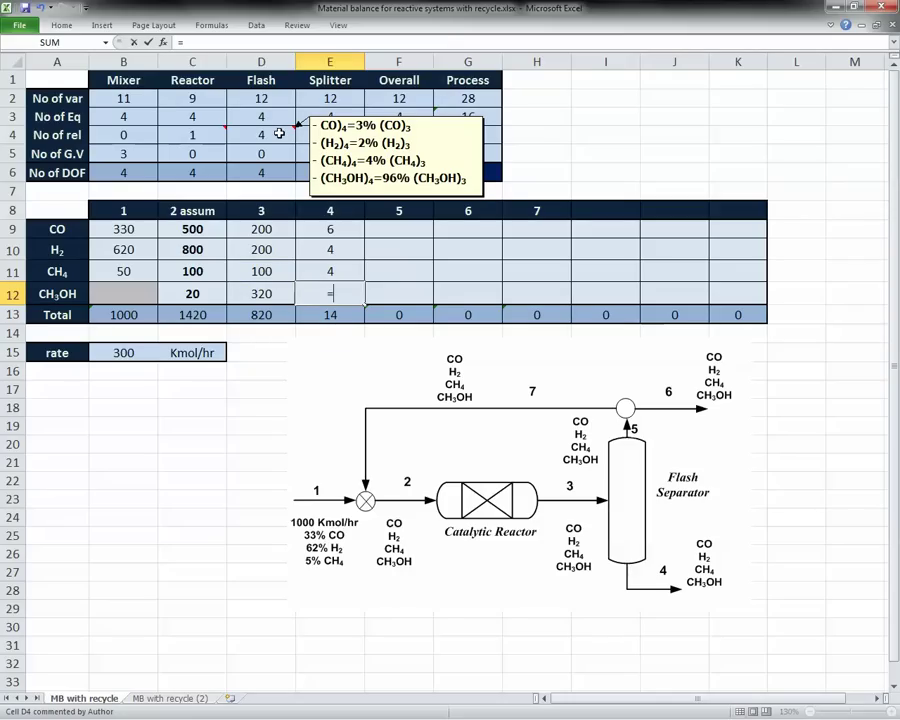
type("96%*")
key("Left")
key("Return")
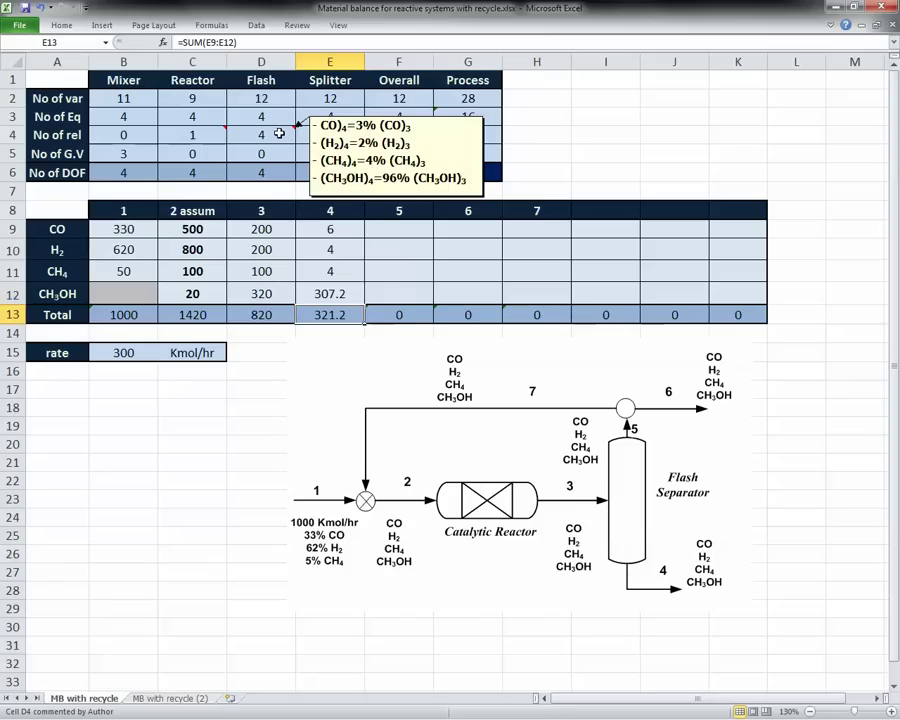
Calculate the stream 5 CO flow in F9 as =D9-E9 and fill the formula down through F12
left_click(399, 235)
type("=")
key("Left")
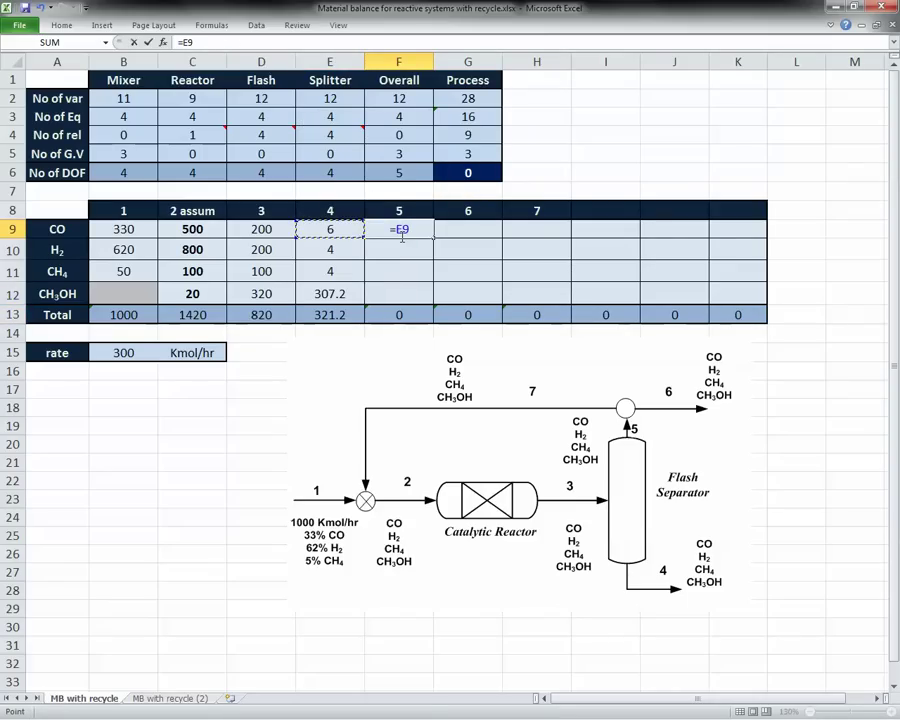
key("Left")
type("-")
key("Left")
key("Return")
left_click(410, 232)
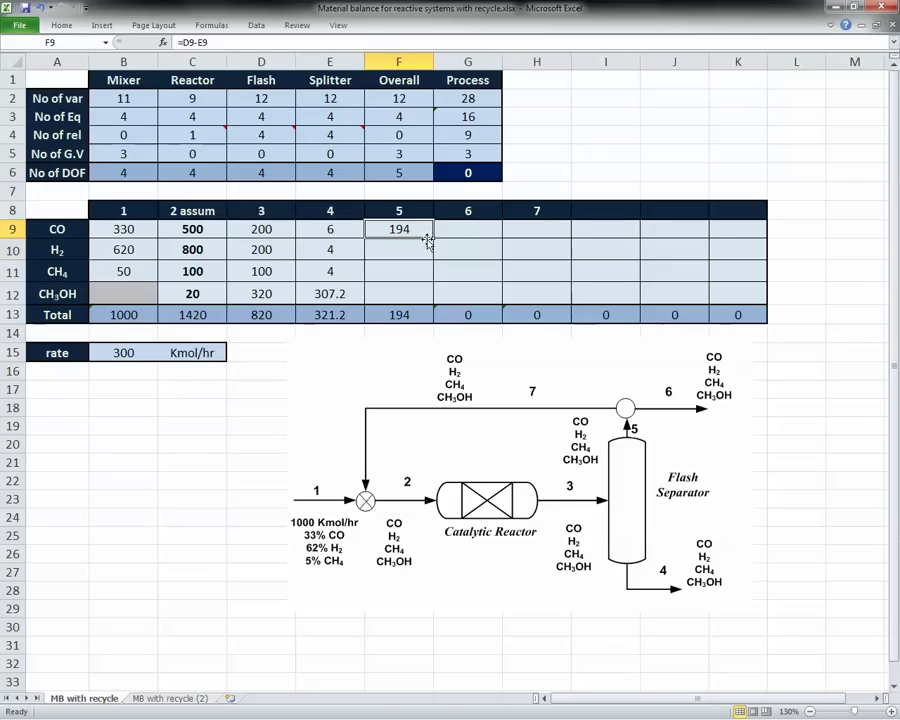
left_click_drag(431, 232, 429, 296)
Calculate the stream 6 CO flow in G9 as =F9*10% and fill the formula down through G12
left_click(462, 243)
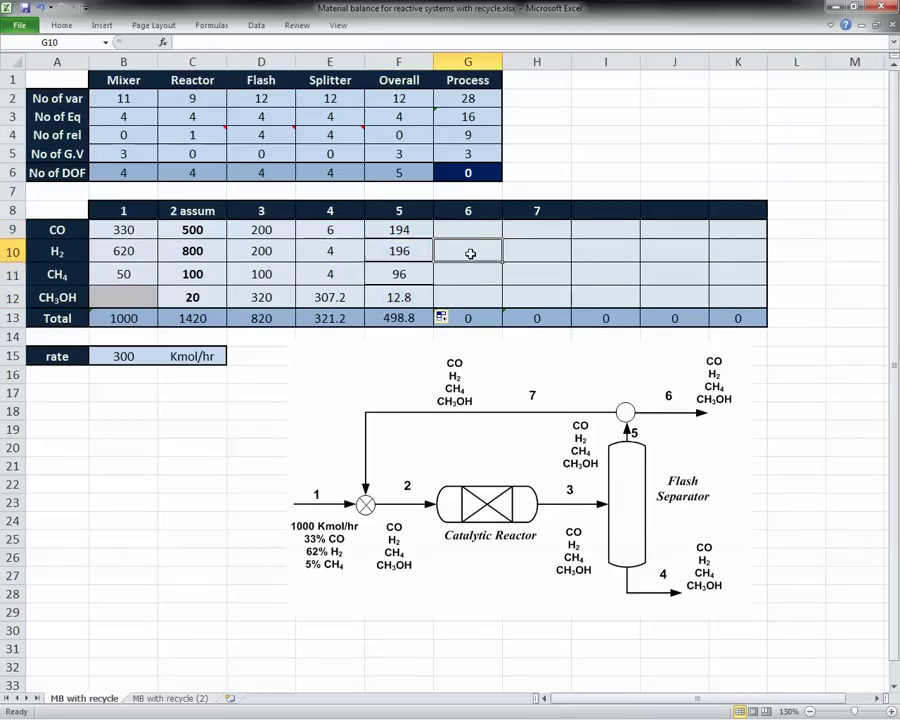
left_click(472, 225)
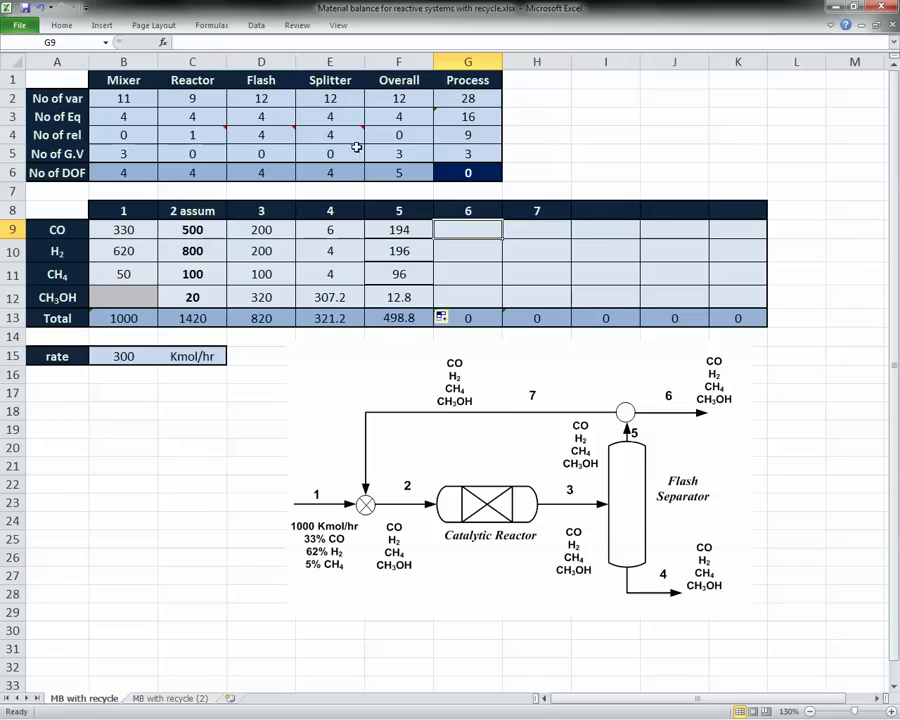
mouse_move(353, 135)
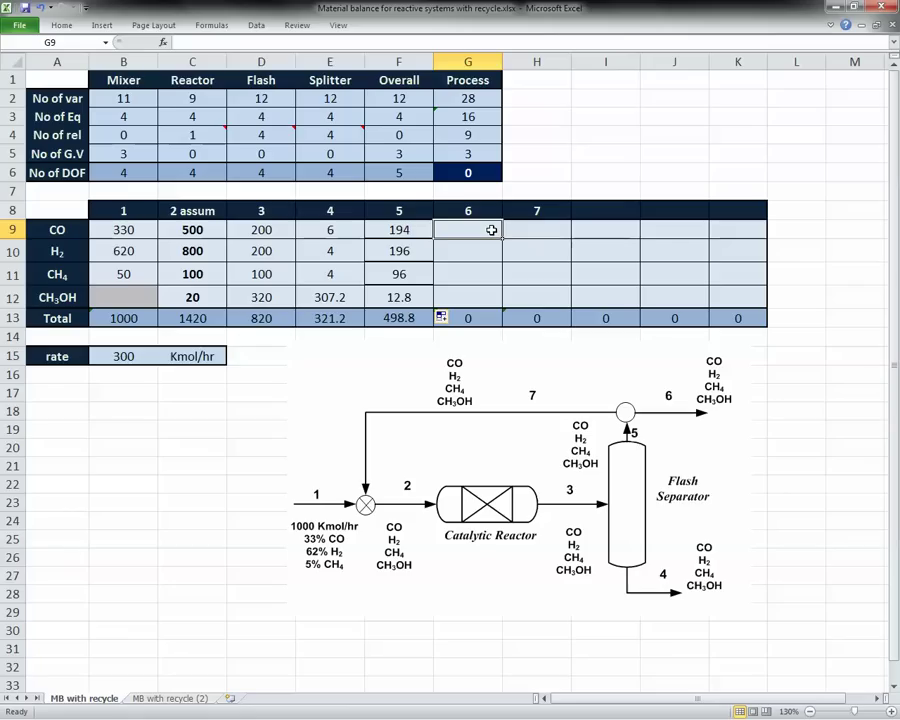
type("=")
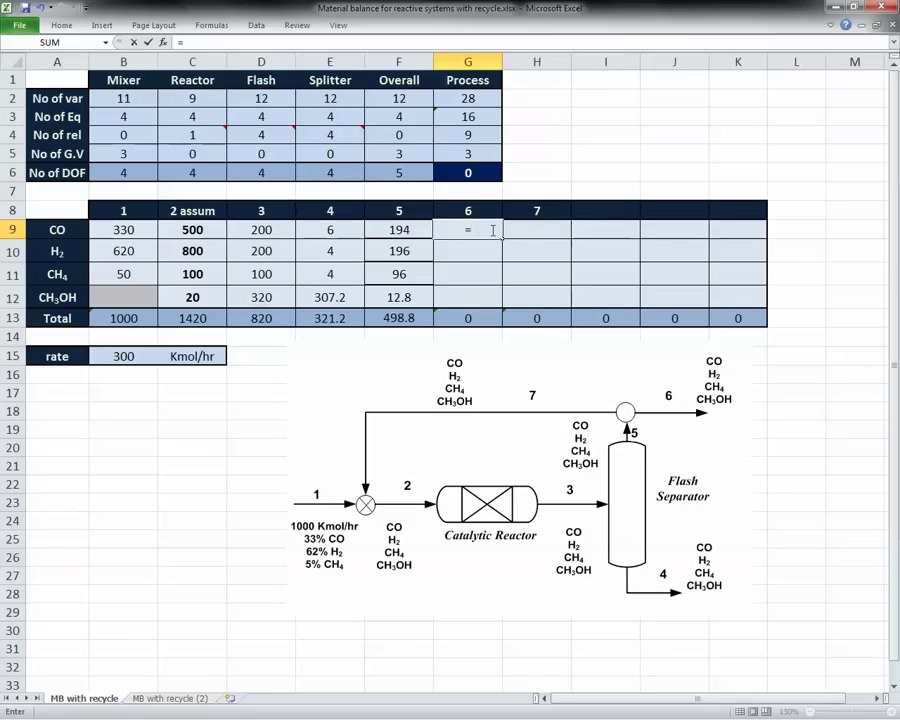
key("Left")
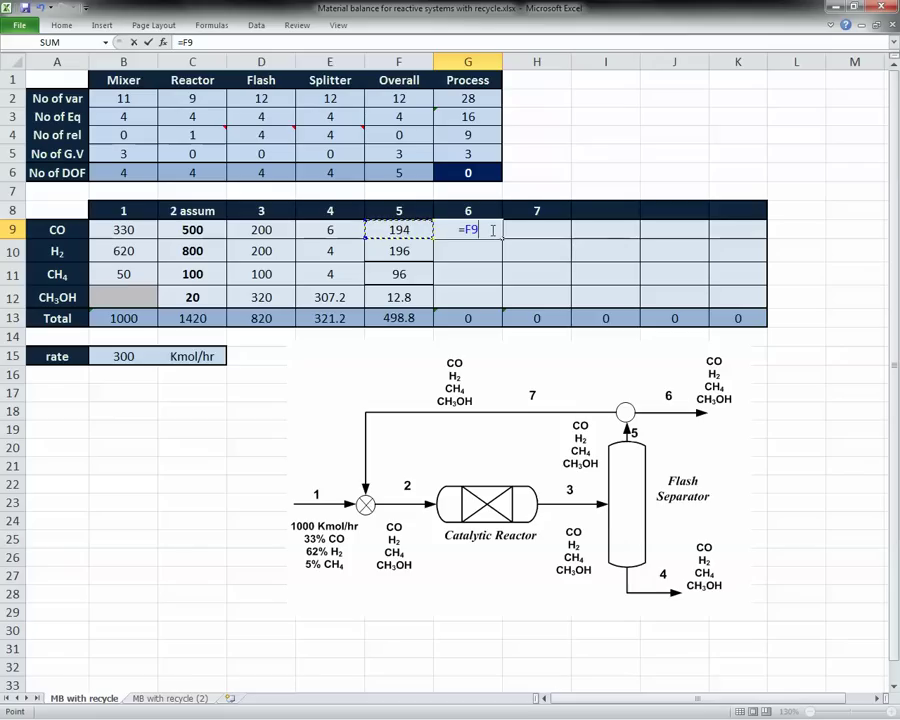
type("*")
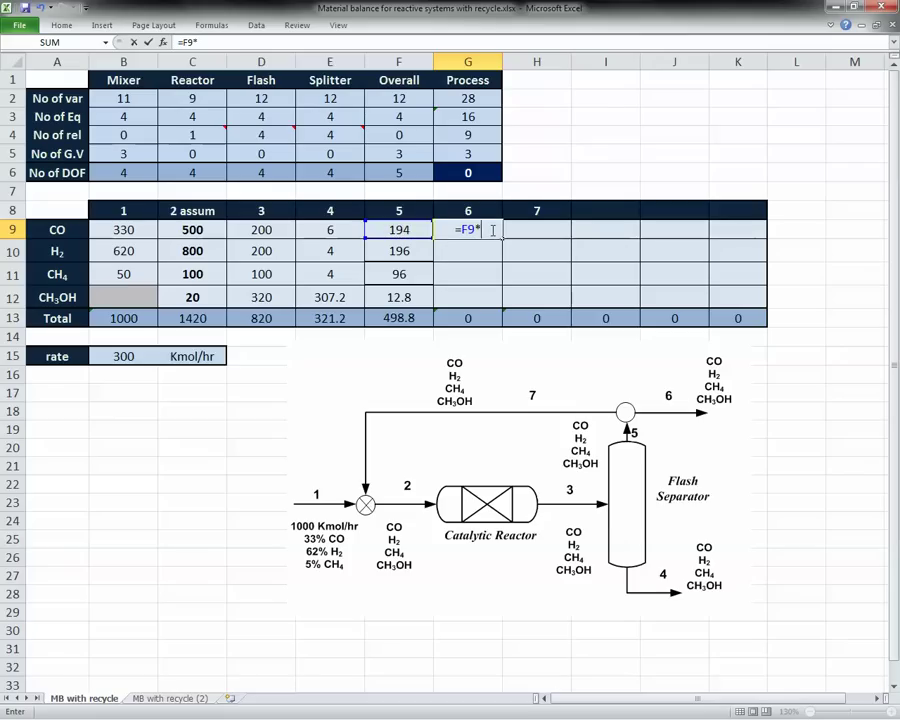
type("10%")
key("Return")
left_click(491, 230)
left_click_drag(501, 240, 501, 302)
Calculate the stream 7 CO flow in H9 as =F9-G9 and fill the formula down through H12
left_click(528, 228)
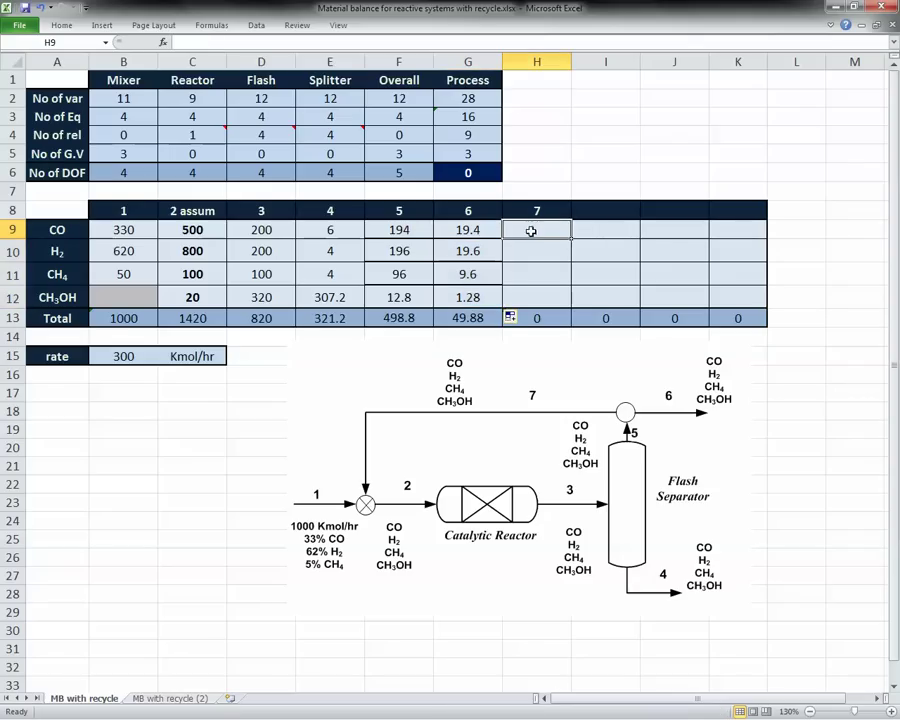
type("=")
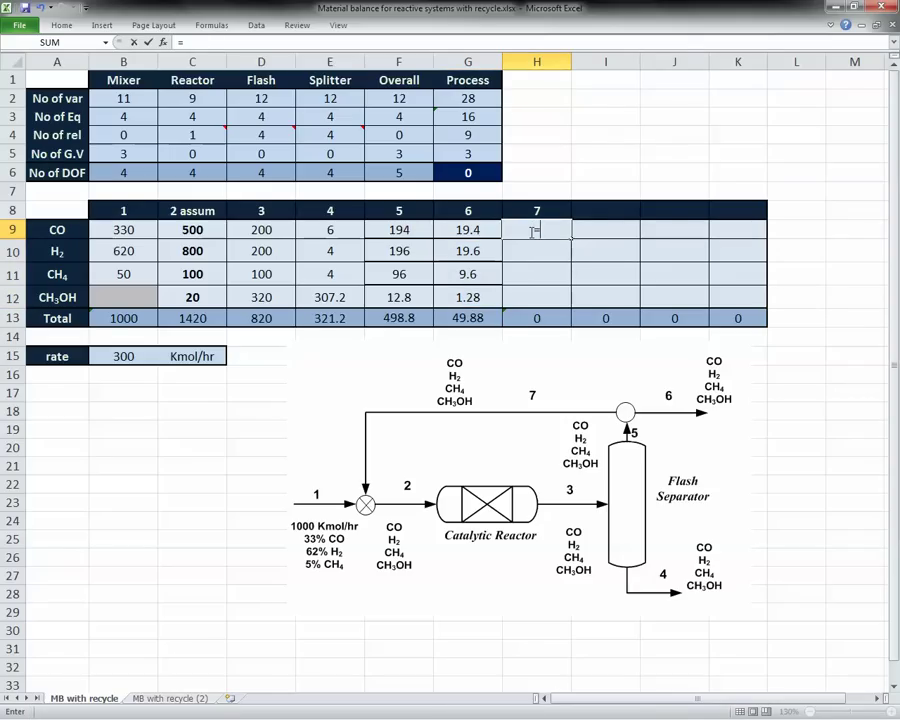
key("Left")
key("Left")
type("-")
key("Left")
key("ctrl+Return")
left_click_drag(573, 240, 575, 305)
Colour the assumed stream 2 flows in C9:C12 with a red font
left_click(606, 224)
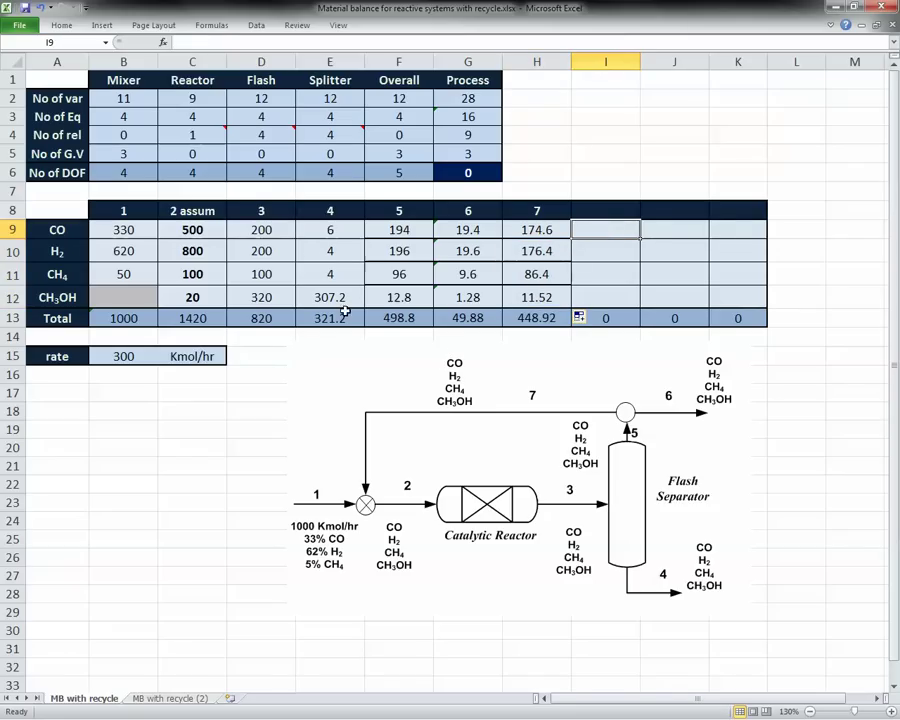
left_click_drag(192, 229, 181, 290)
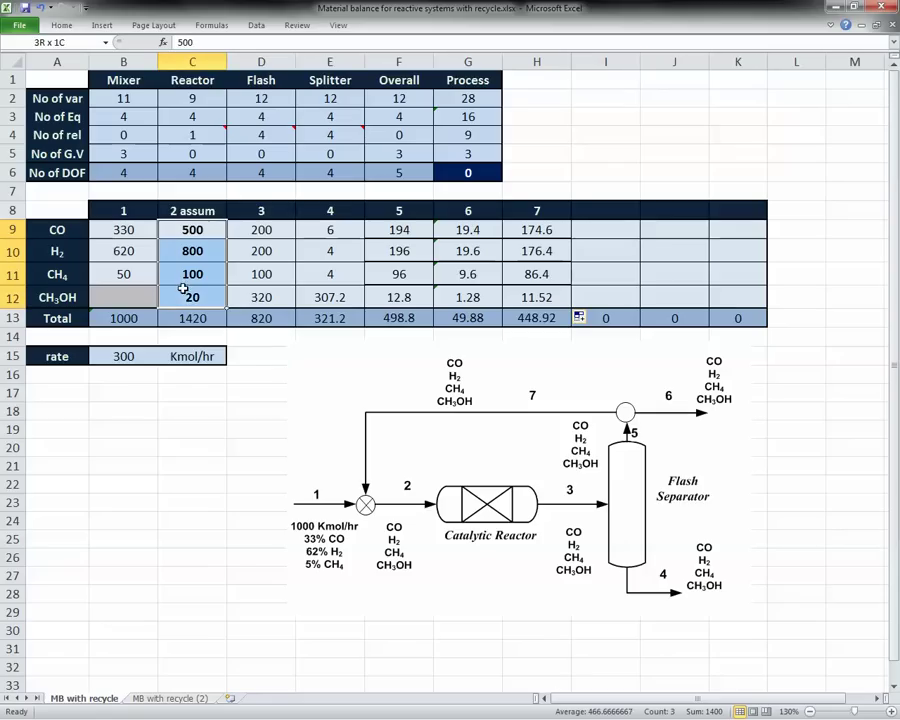
left_click(61, 25)
left_click(186, 68)
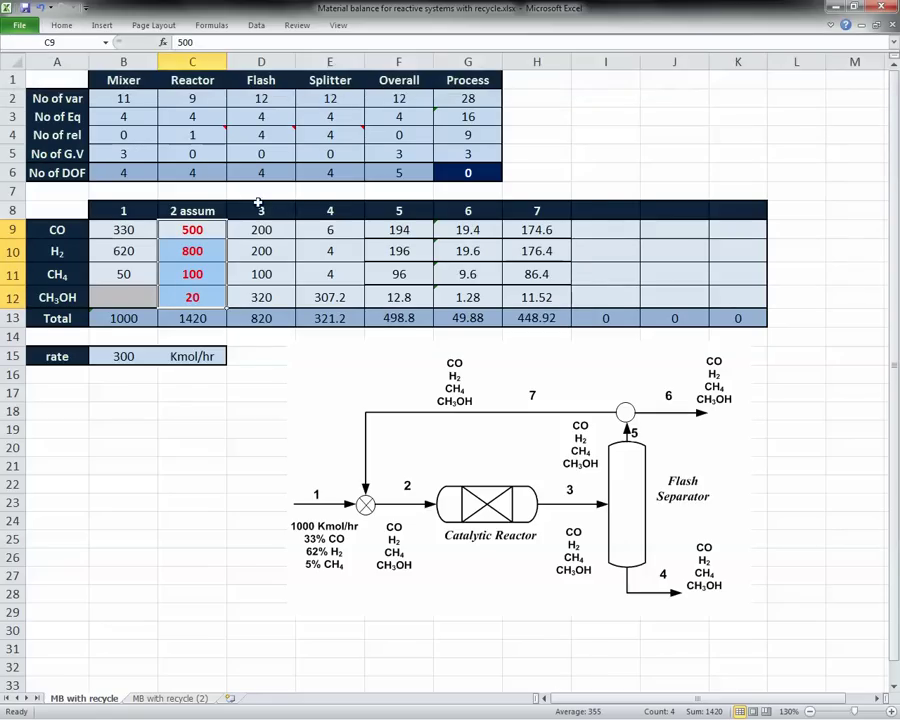
left_click(536, 251)
Label the empty column header in I8, beside stream 7, as "2 calc"
left_click(589, 230)
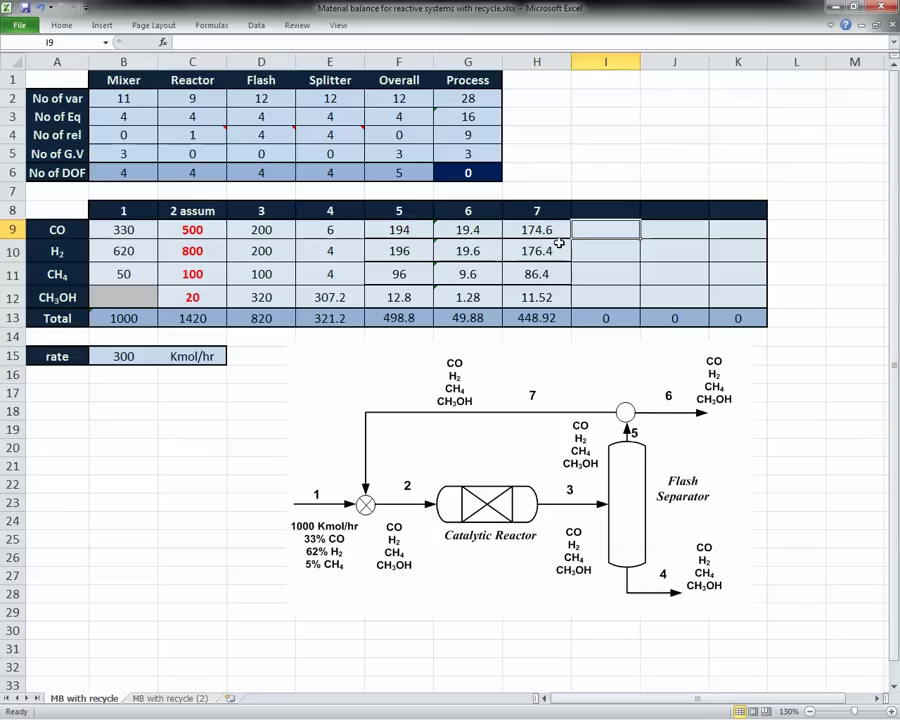
left_click(621, 216)
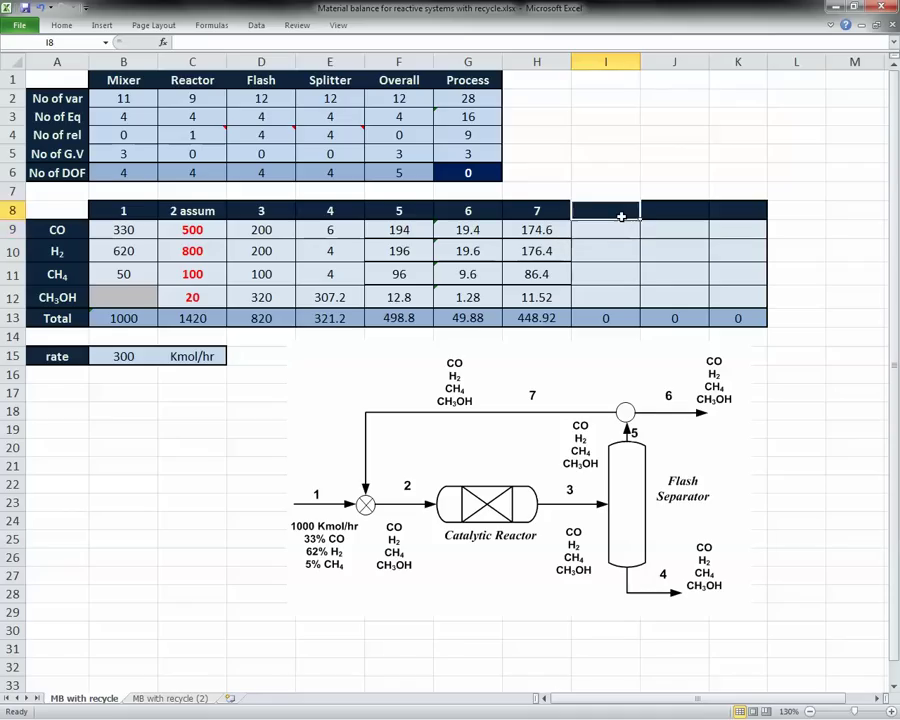
type("2")
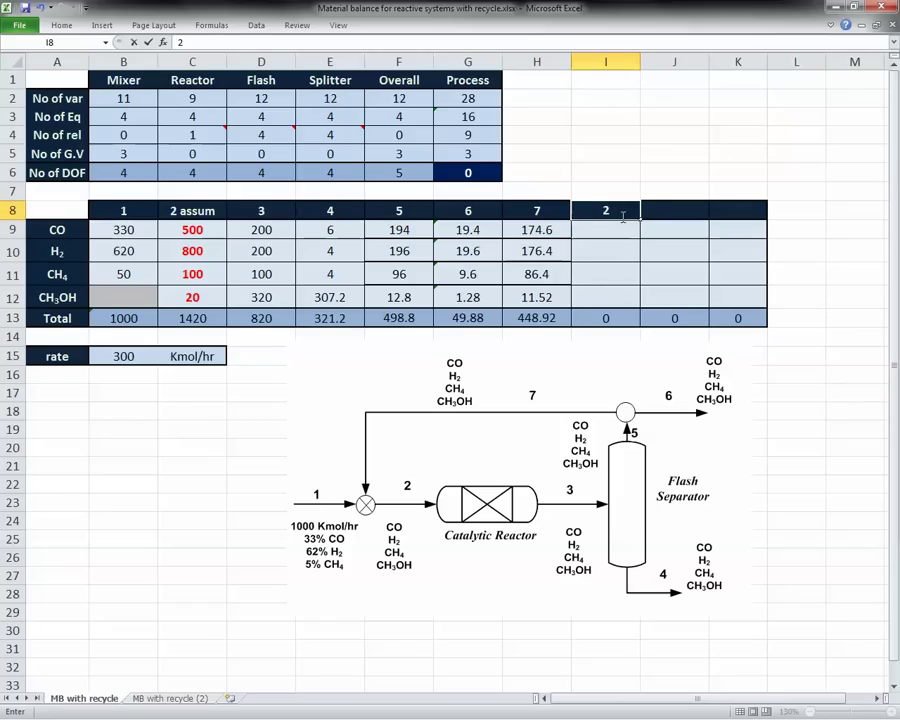
type(" calc")
key("Return")
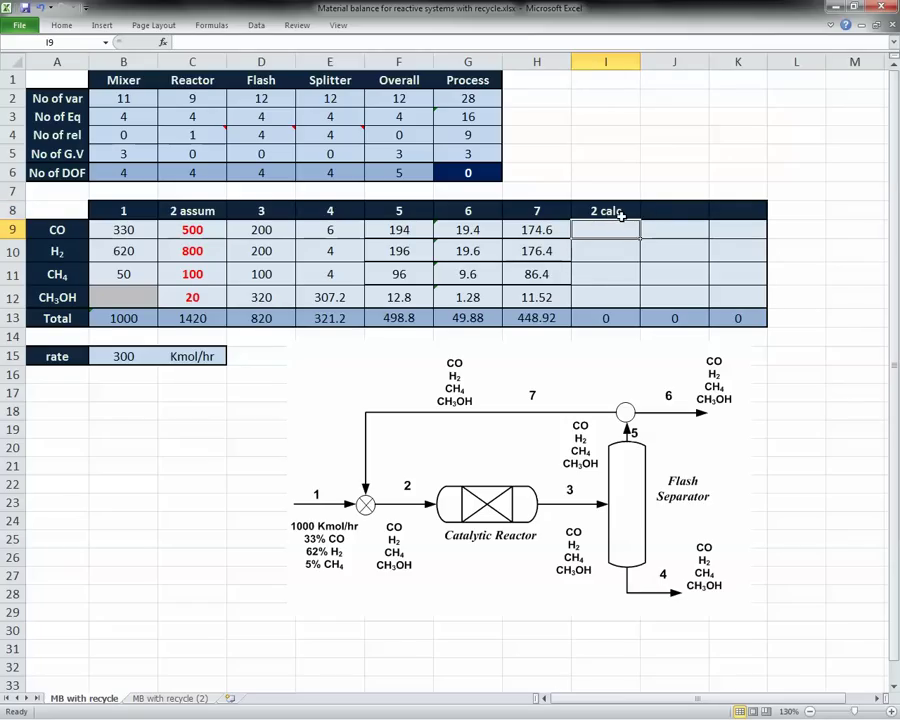
Calculate the stream 2 CO flow in I9 from the mixer balance as =B9+H9 and fill the formula down through I12
type("=")
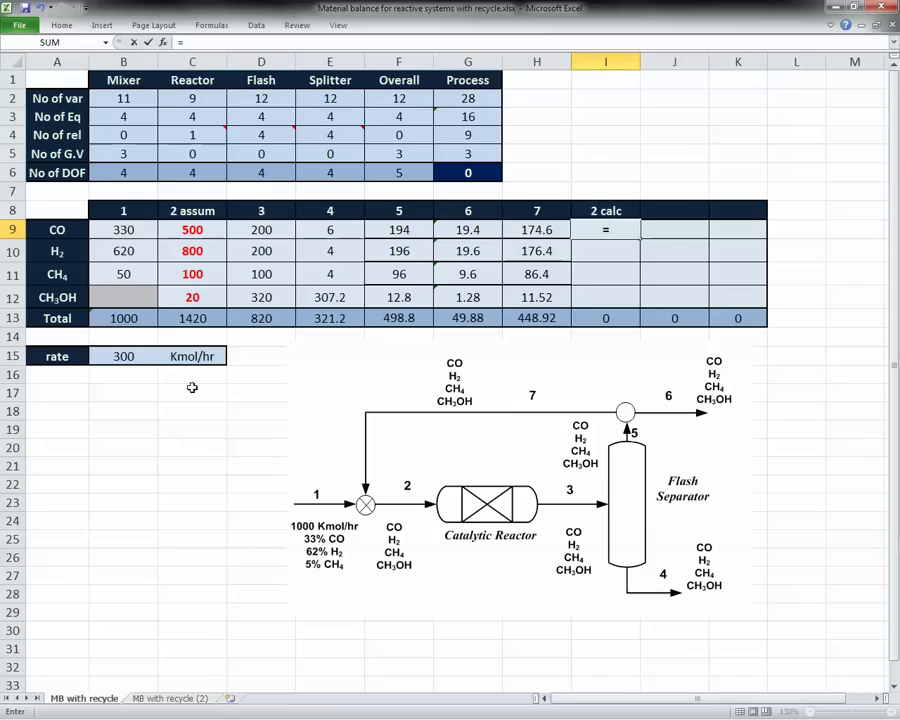
left_click(121, 230)
type("+")
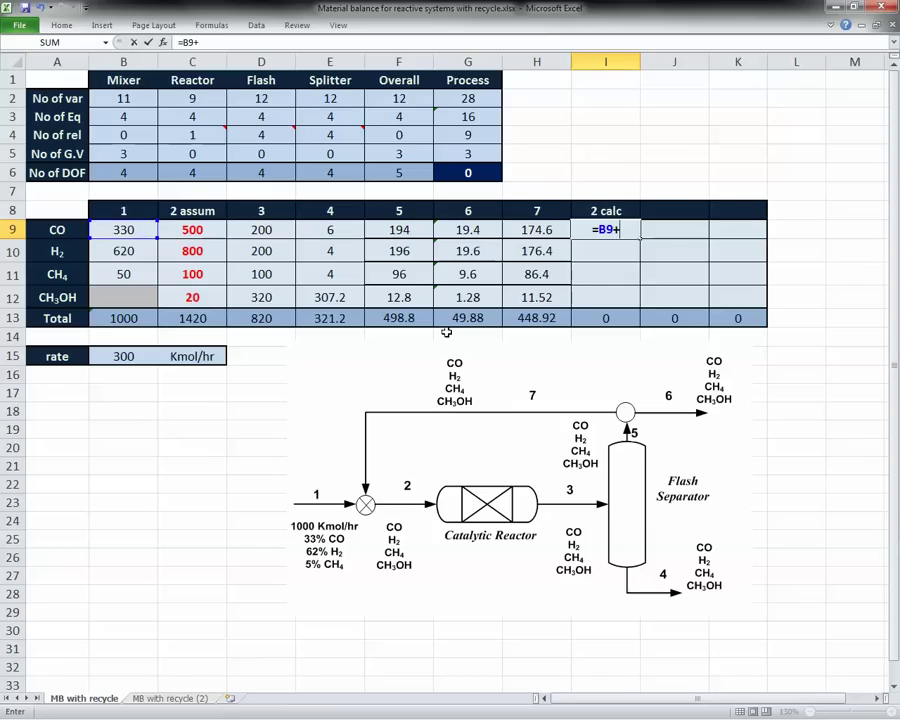
left_click(546, 229)
key("ctrl+Return")
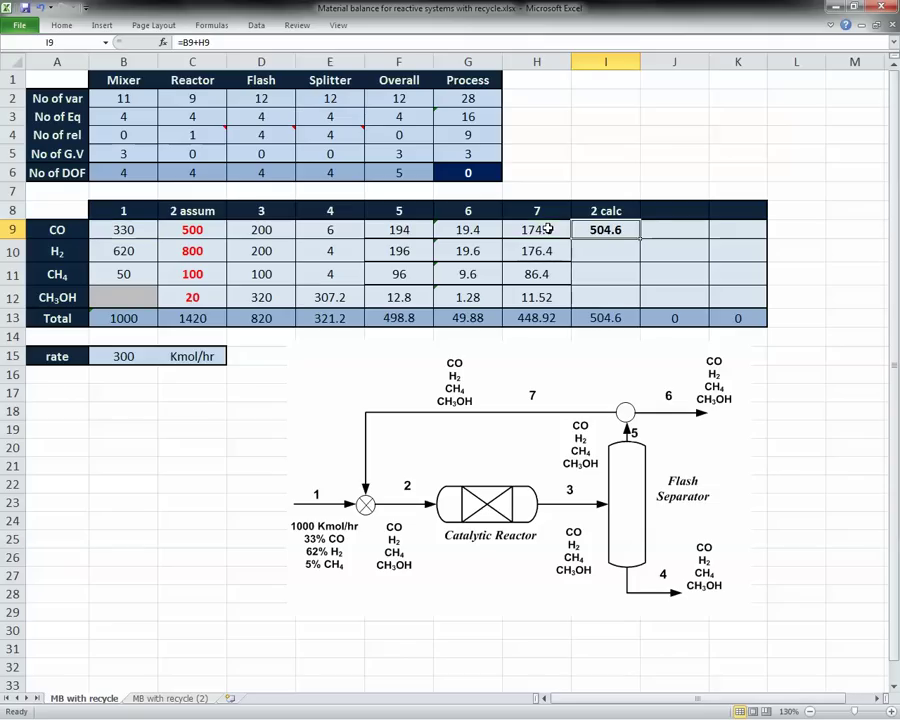
left_click_drag(640, 268, 638, 300)
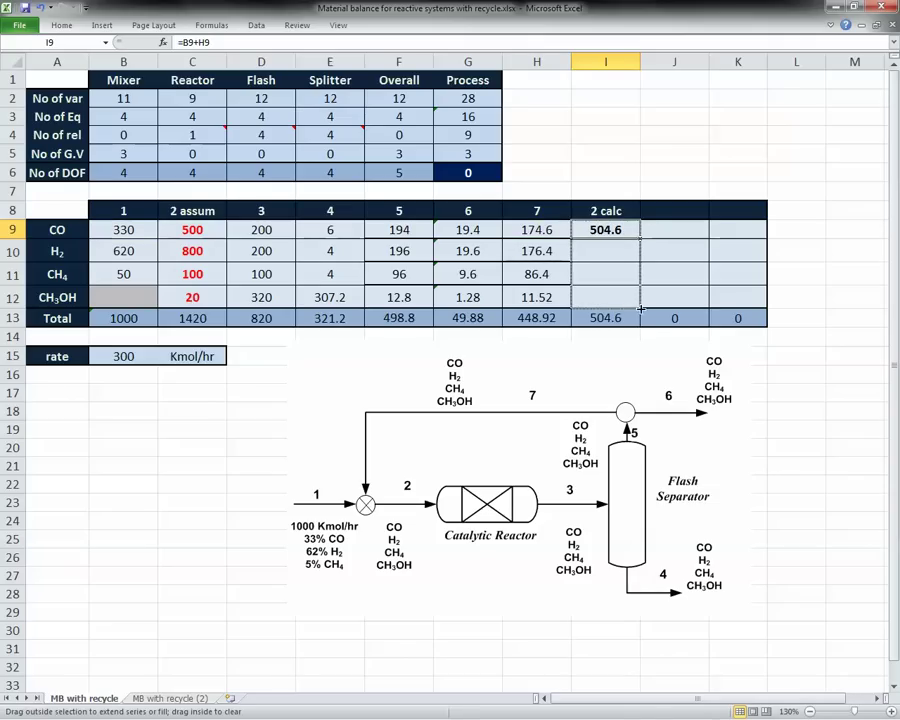
left_click(628, 274)
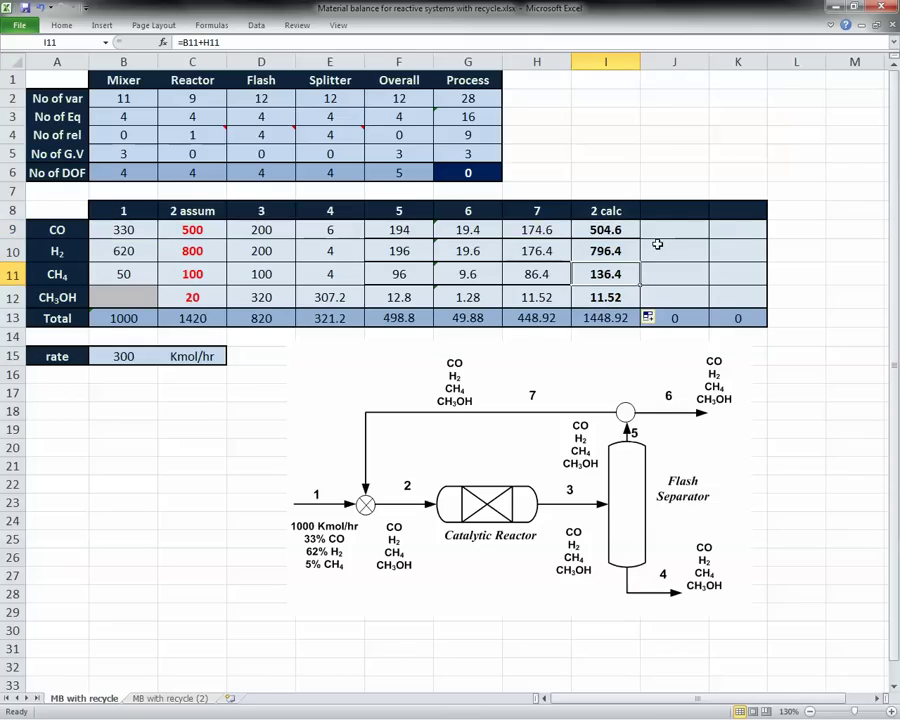
left_click_drag(622, 230, 622, 298)
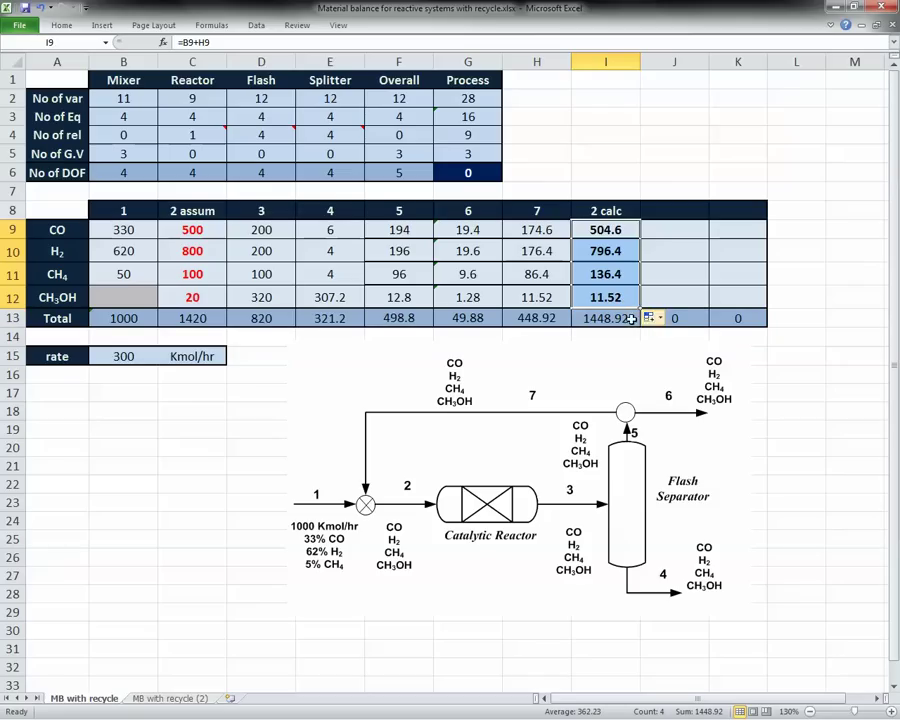
left_click(615, 318)
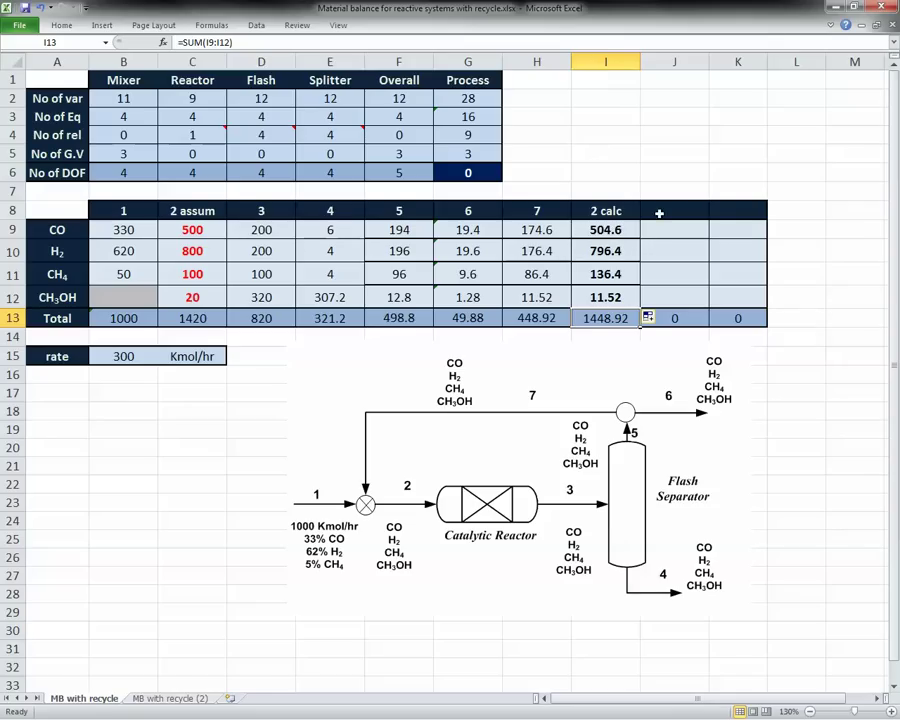
Label J8 "diff", enter =I9-C9 in J9, and fill the formula down through J12
left_click(705, 211)
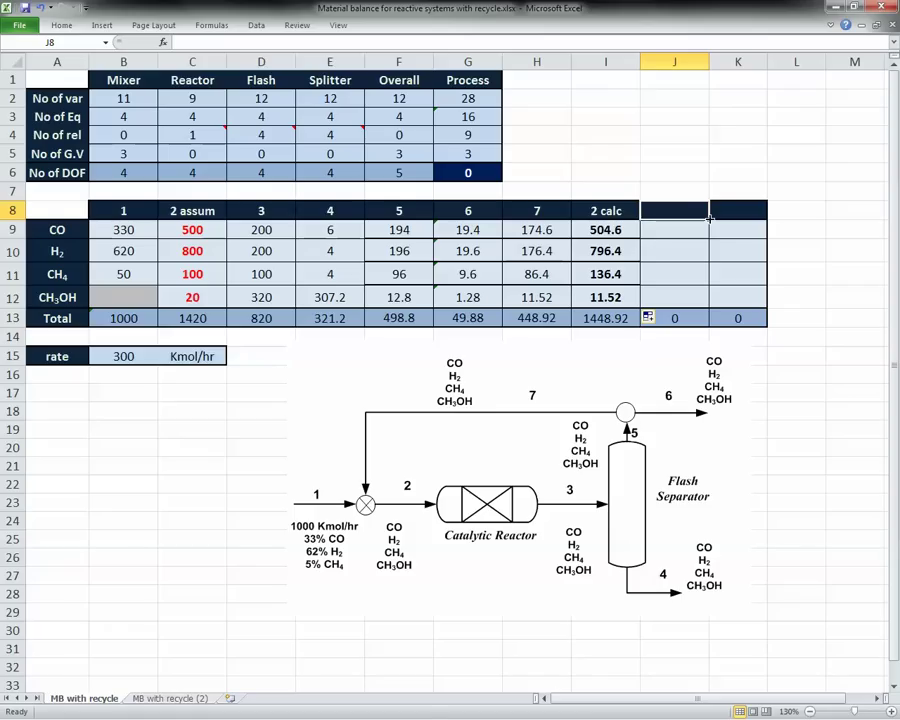
type("diff")
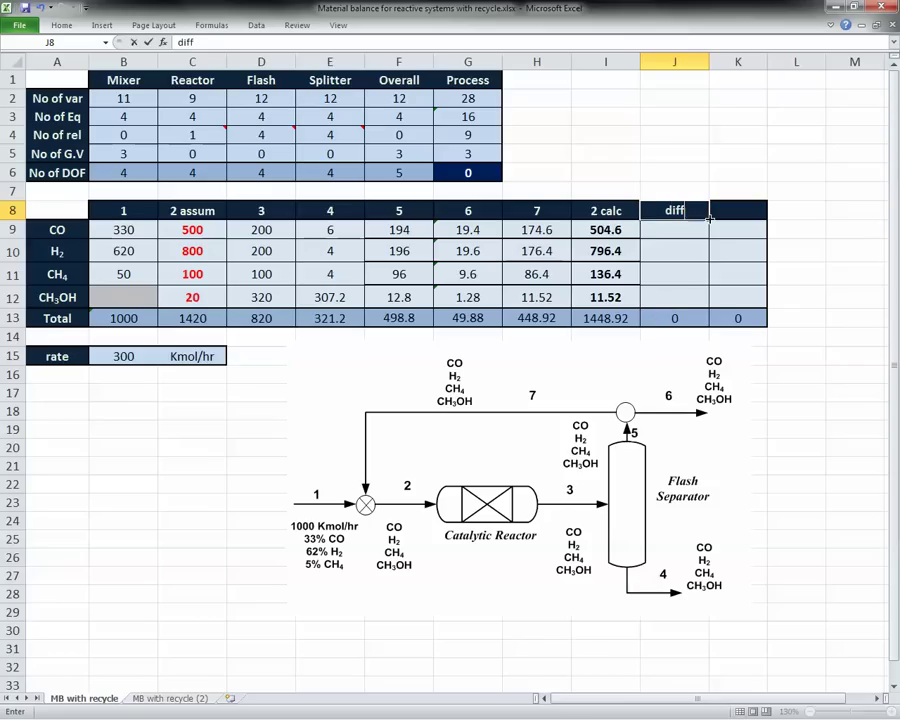
key("Return")
type("=I9-")
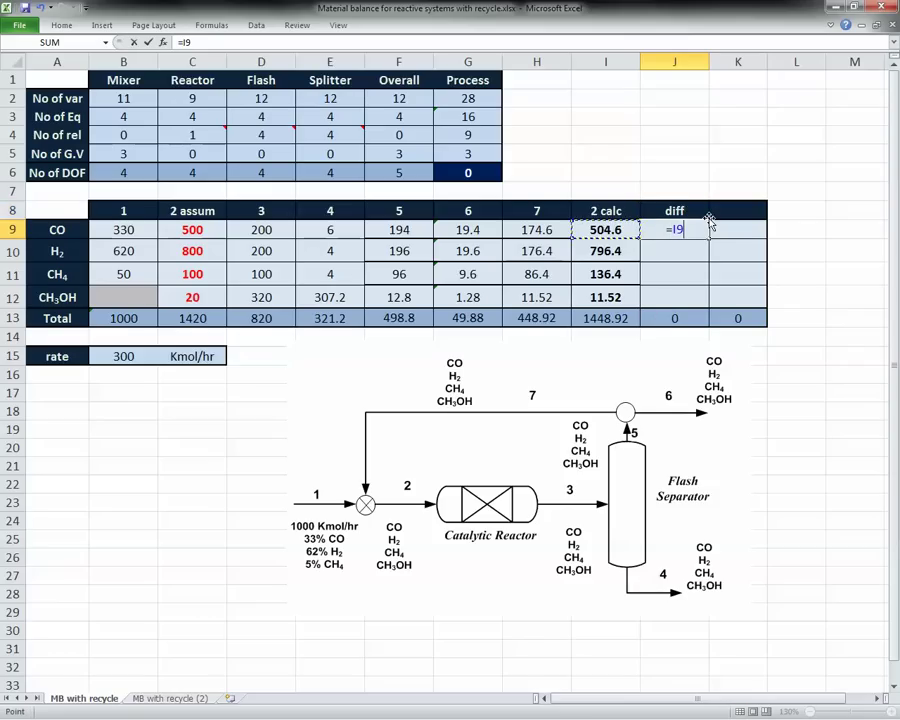
left_click(194, 230)
key("ctrl+Return")
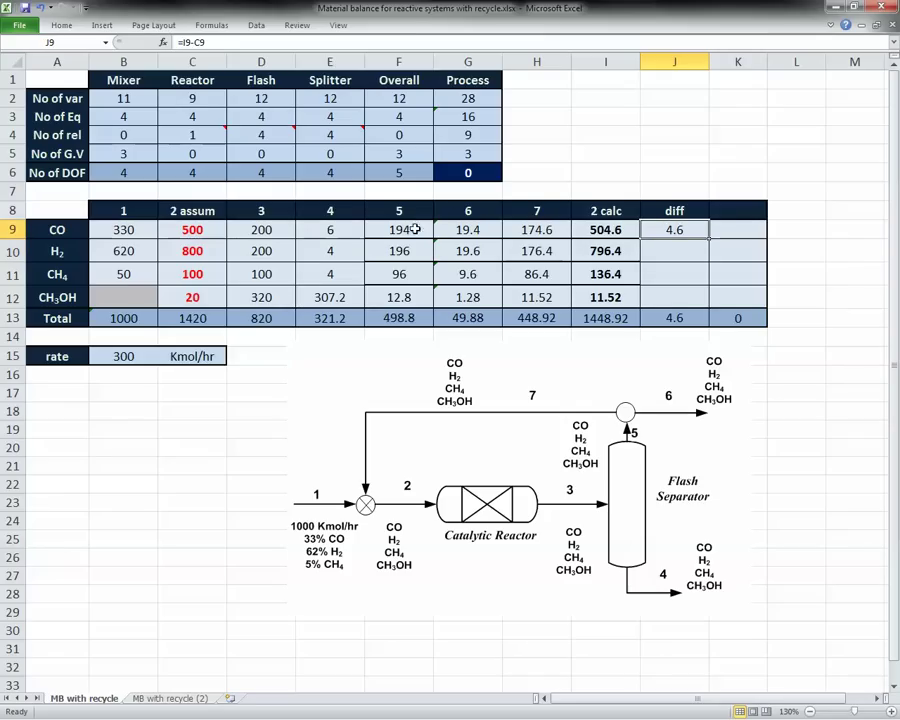
left_click_drag(709, 239, 705, 298)
left_click(693, 249)
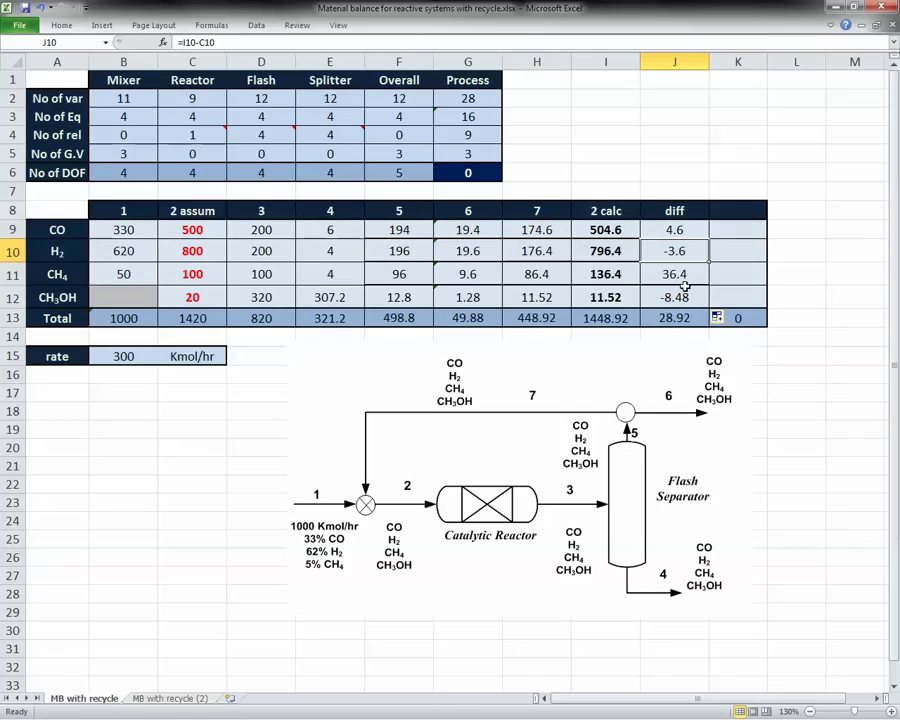
Label the last column header in K8 as "diff^2"
left_click(738, 212)
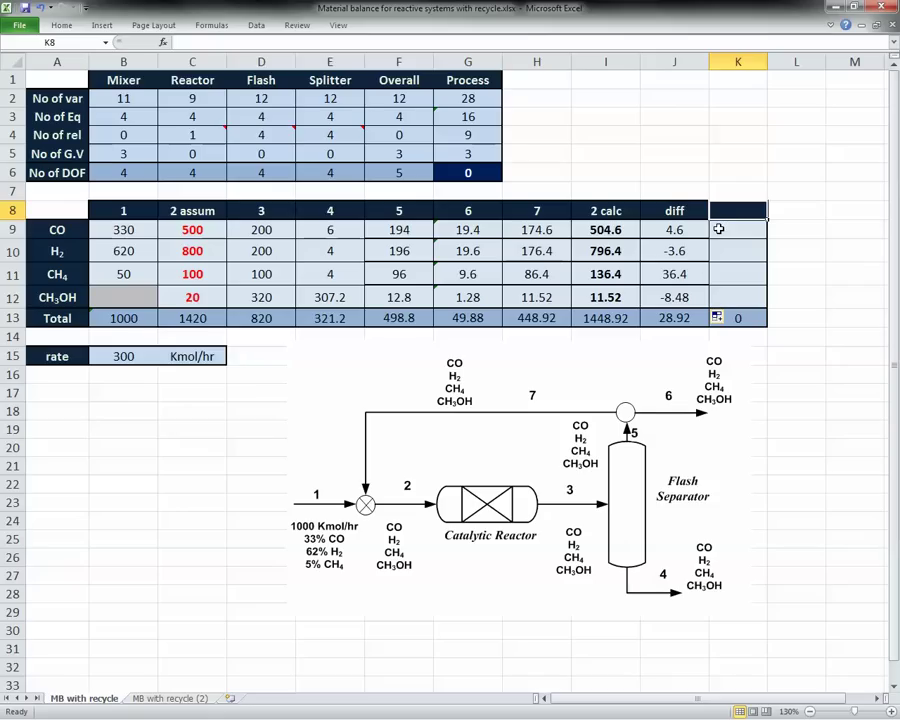
left_click(662, 320)
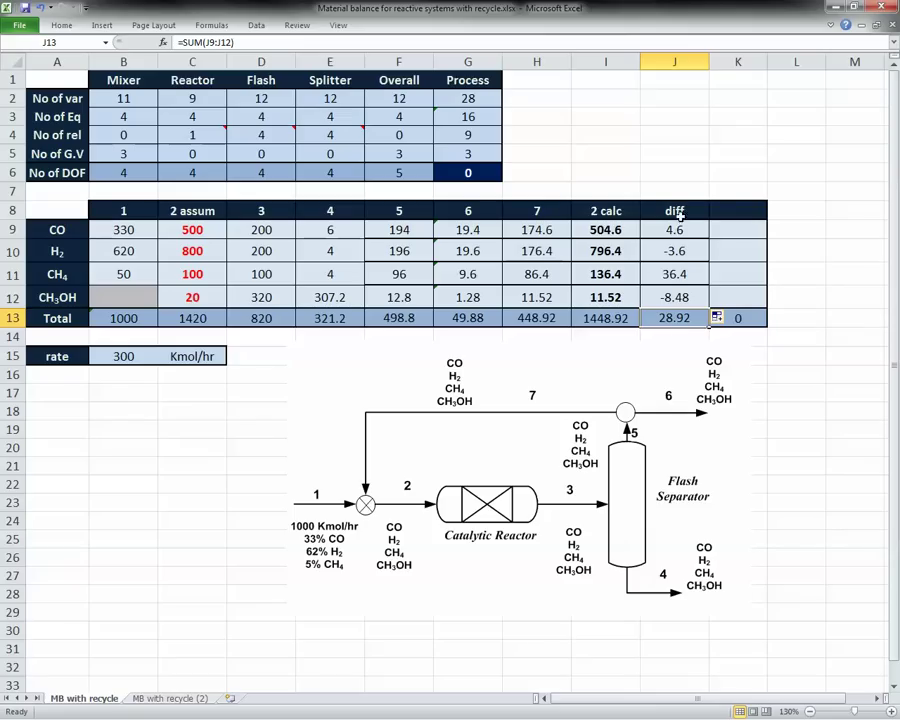
left_click(743, 213)
type("diff^2")
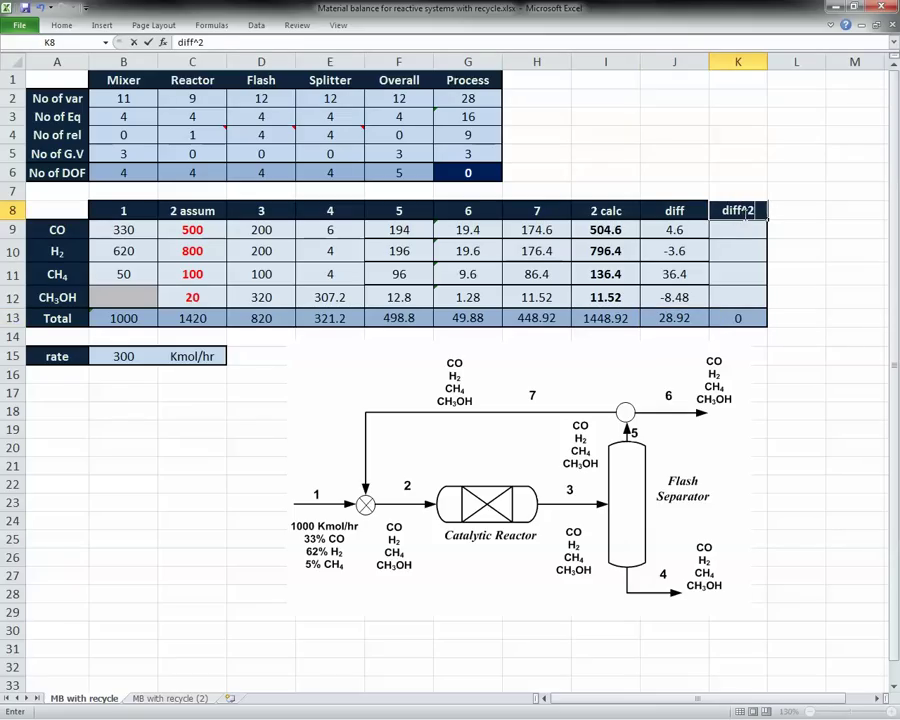
key("ctrl+Return")
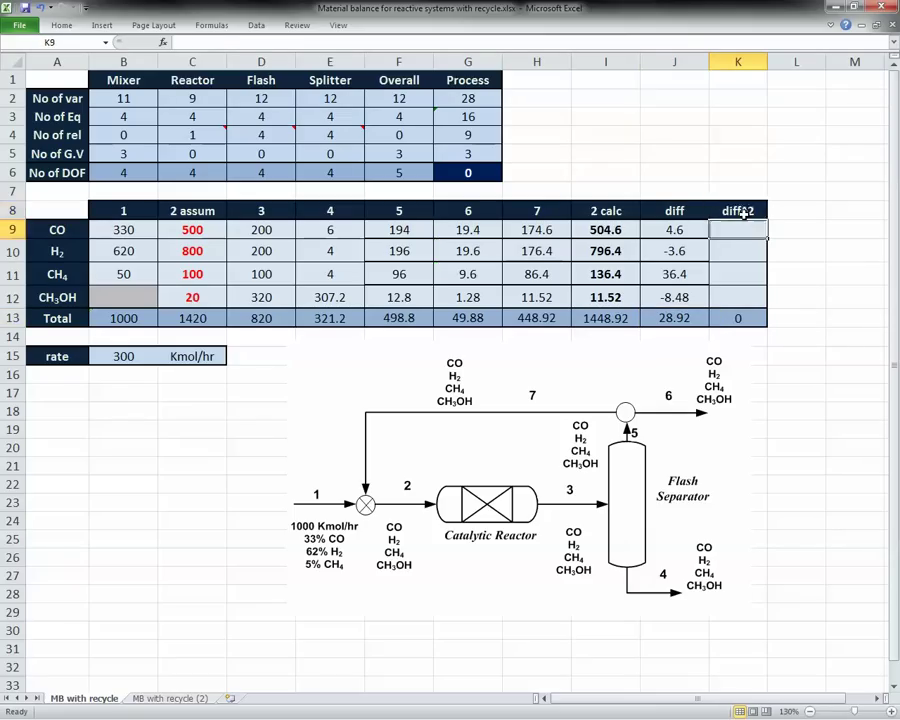
Square the CO difference in K9 with =J9^2 and fill the formula down through K12
key("Down")
type("=J9^2")
key("Return")
key("Up")
left_click_drag(767, 240, 748, 297)
Set up Solver to bring the squared-difference total in K13 to a value of 0 by changing the assumed stream 2 flows C9:C12
left_click(742, 318)
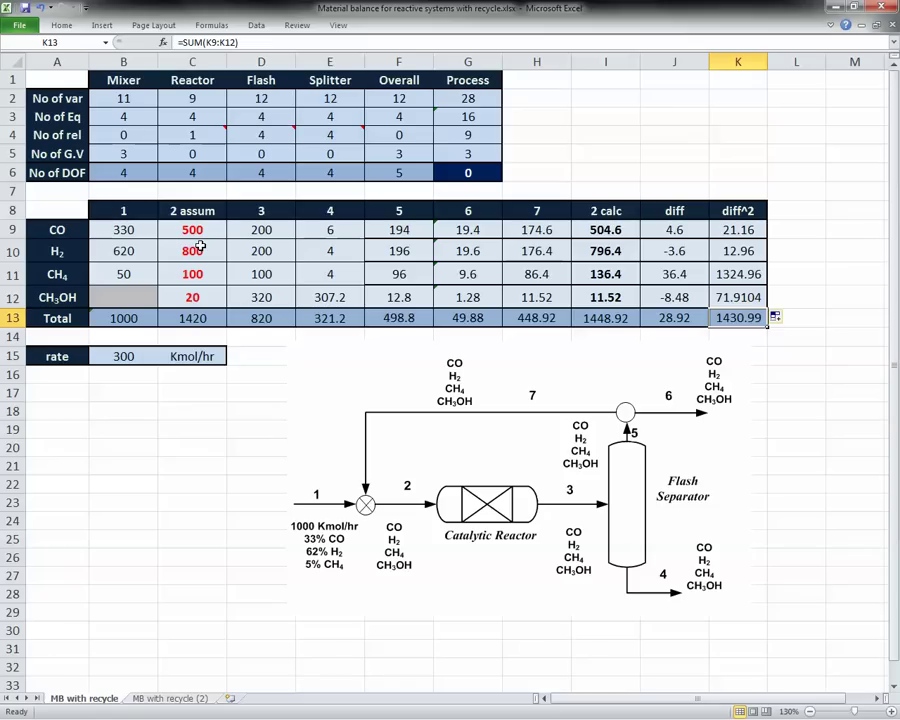
left_click(256, 25)
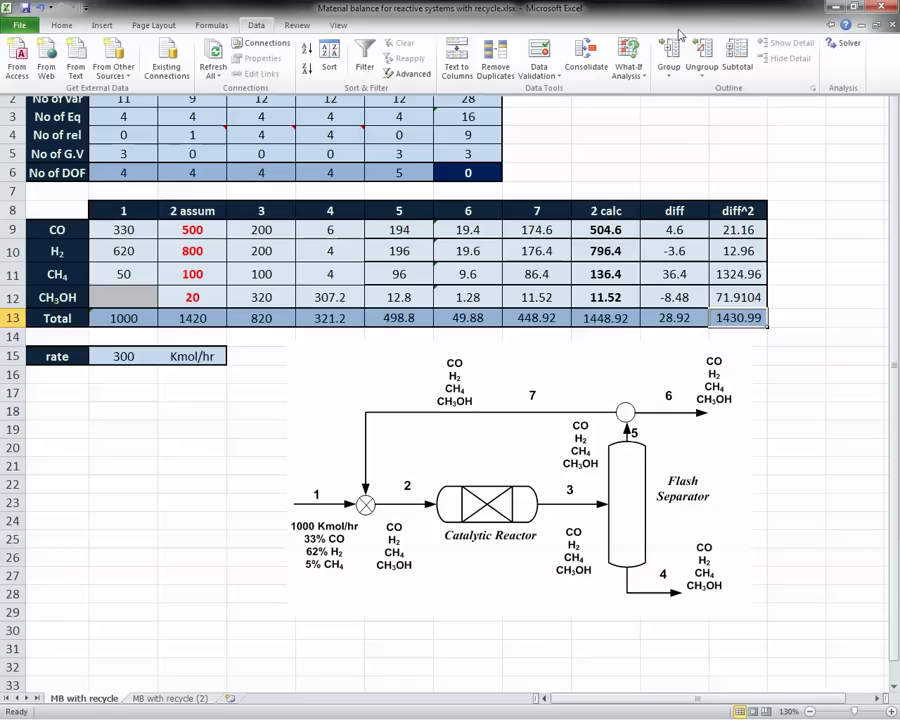
left_click(849, 43)
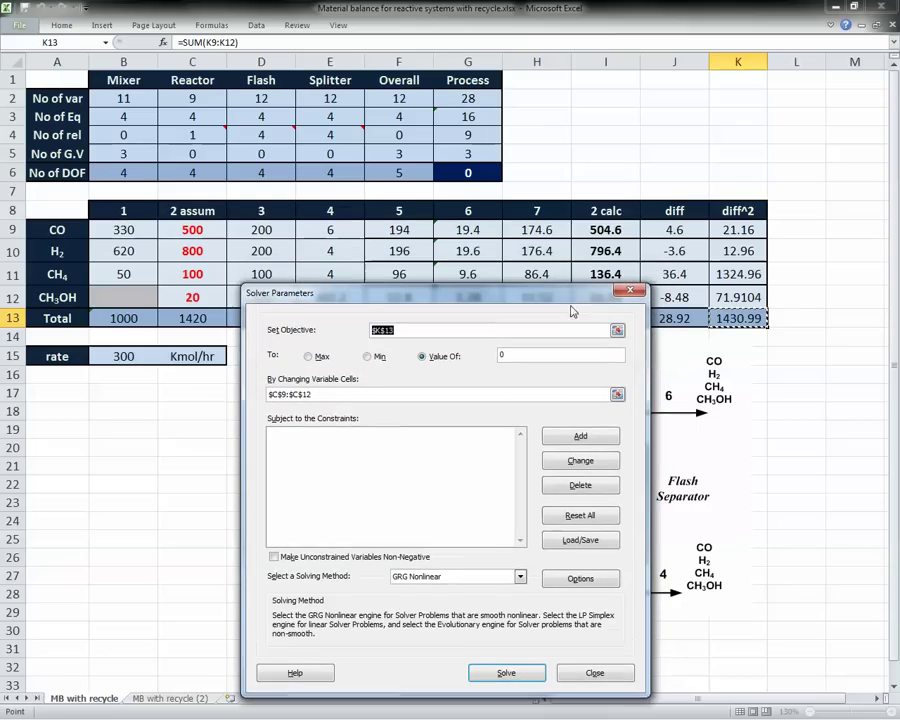
left_click(419, 328)
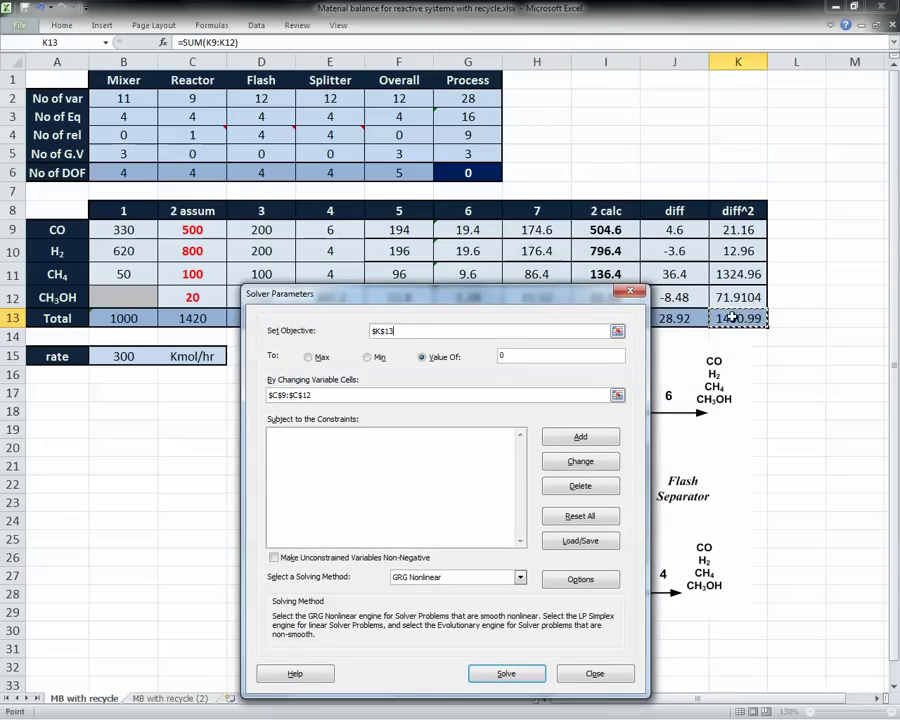
left_click(357, 393)
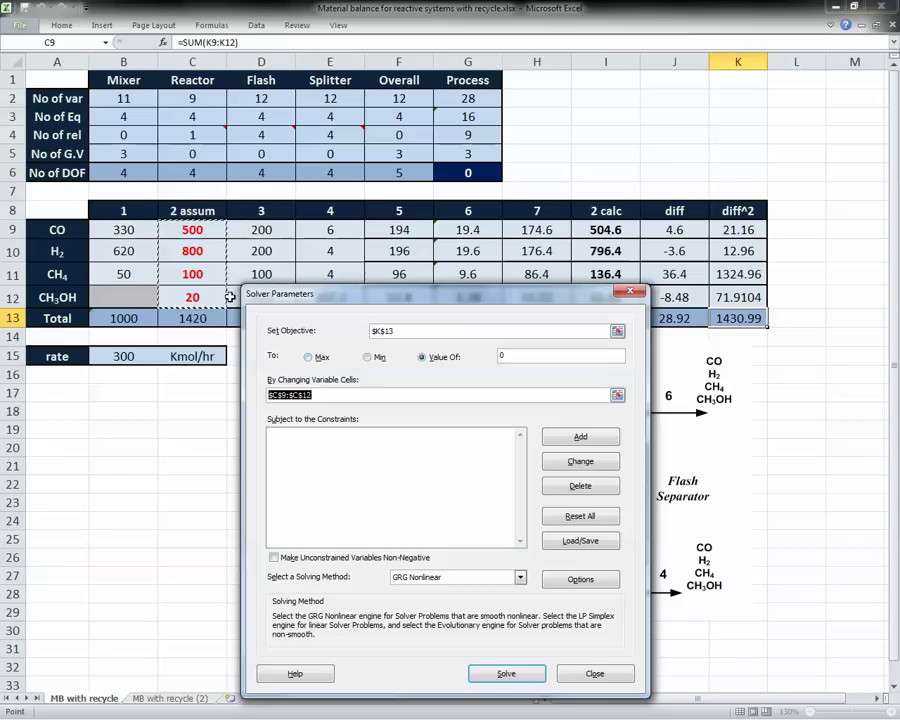
left_click_drag(192, 229, 192, 297)
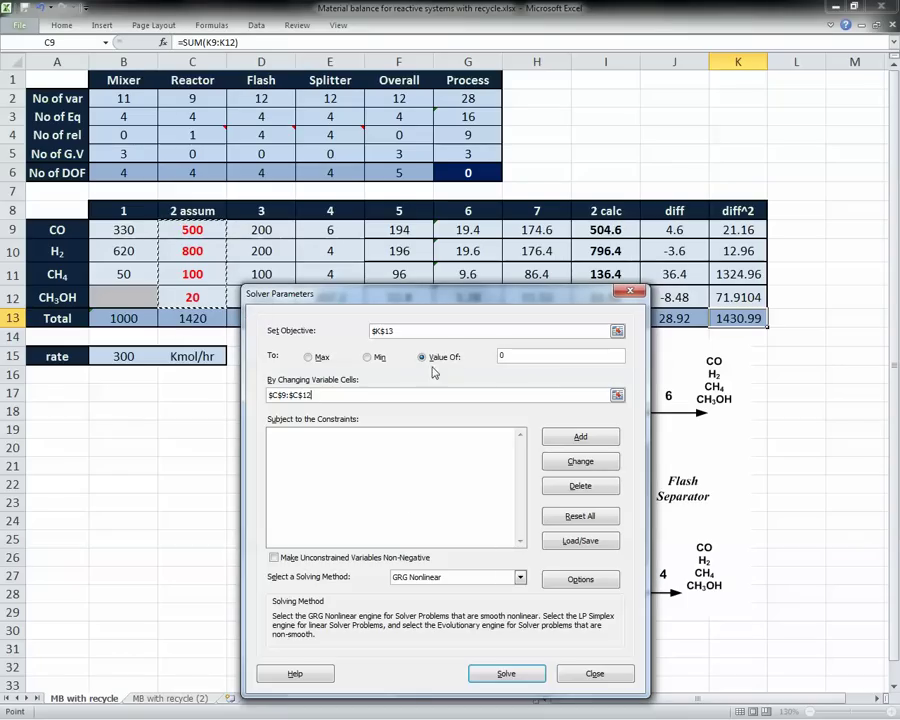
Run Solver with the GRG Nonlinear method and keep the Solver solution
left_click(507, 672)
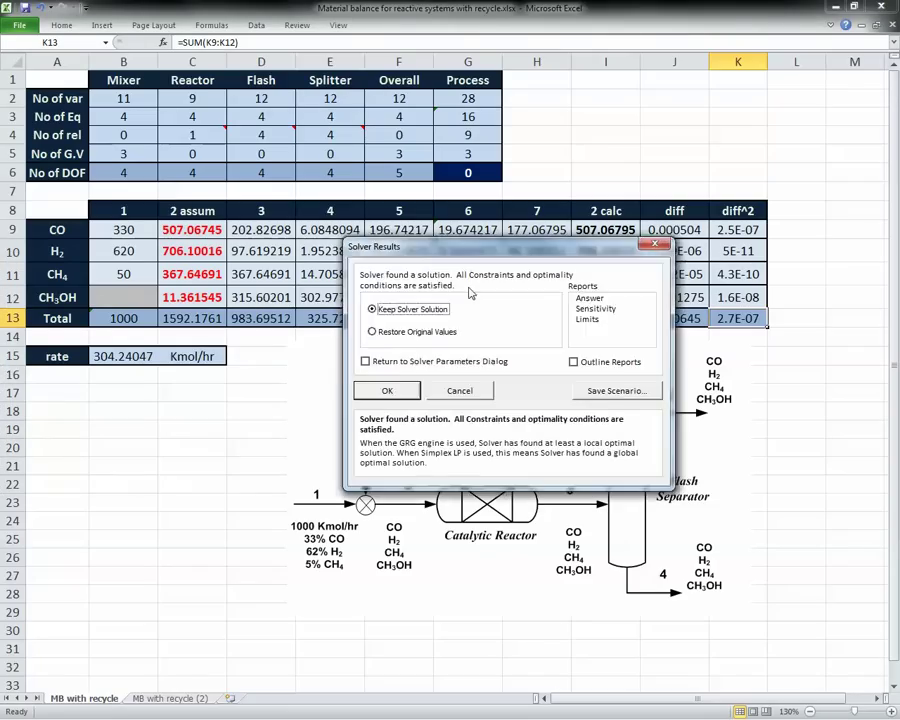
left_click_drag(441, 247, 514, 372)
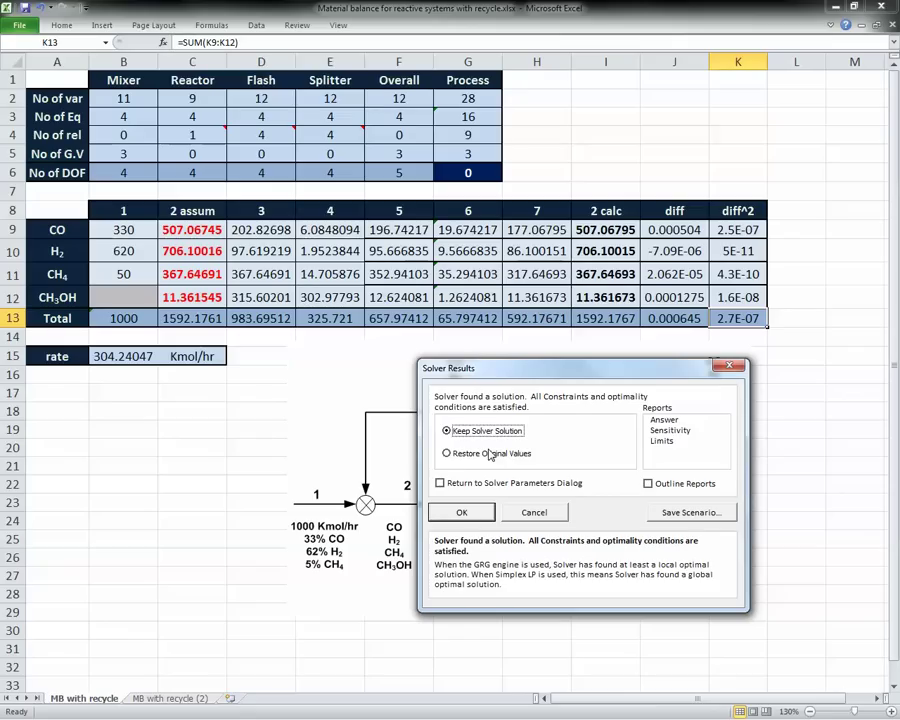
left_click(474, 512)
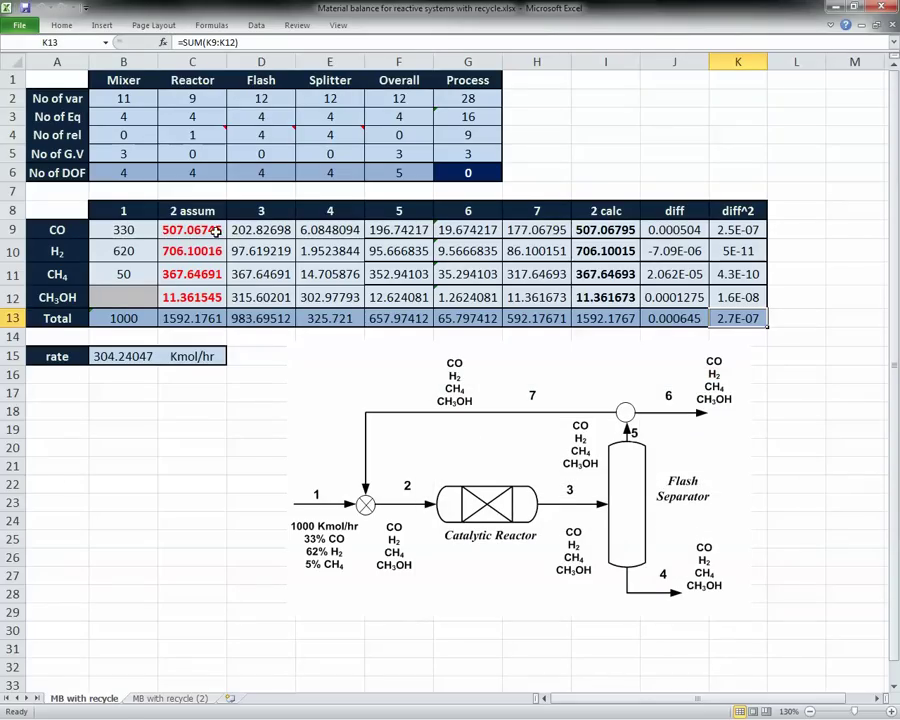
Review the squared differences and compare the calculated stream 2 flows in I9:I12 with the assumed flows in C9:C12
left_click_drag(738, 230, 746, 285)
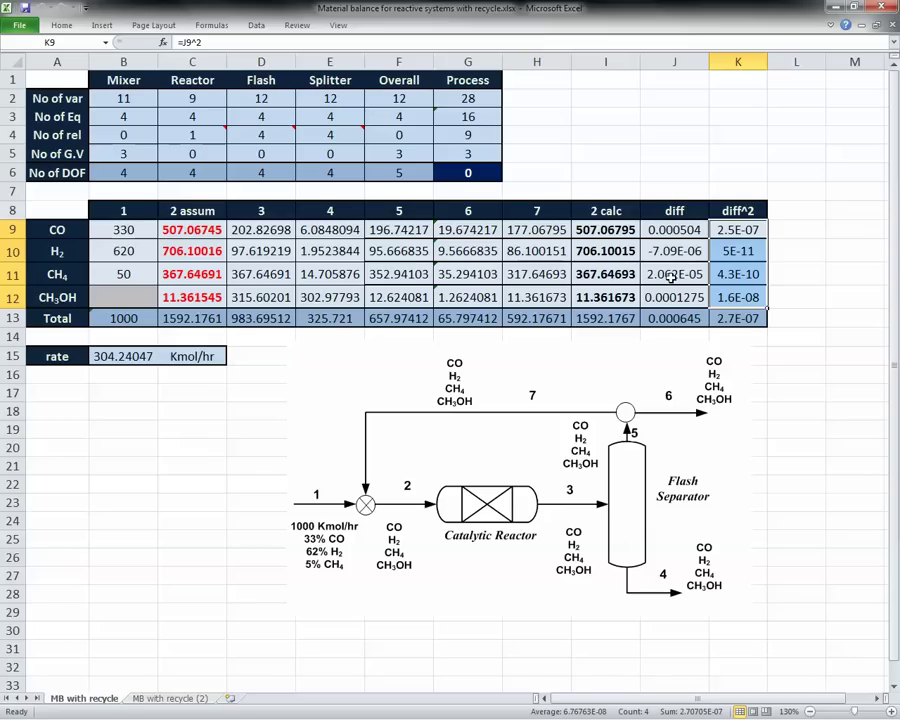
left_click_drag(605, 229, 605, 297)
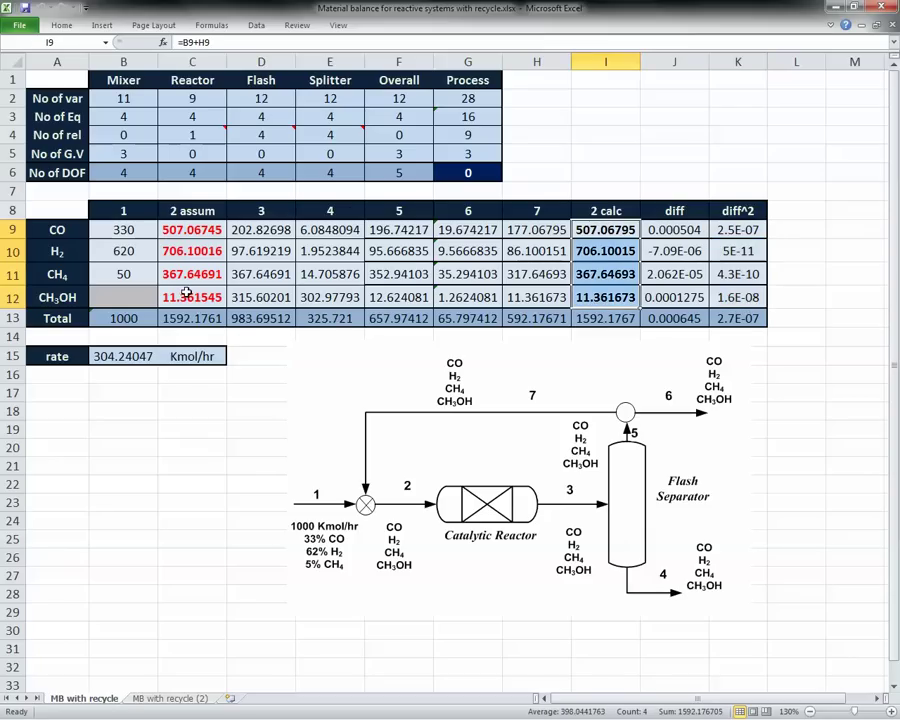
left_click_drag(192, 230, 192, 297)
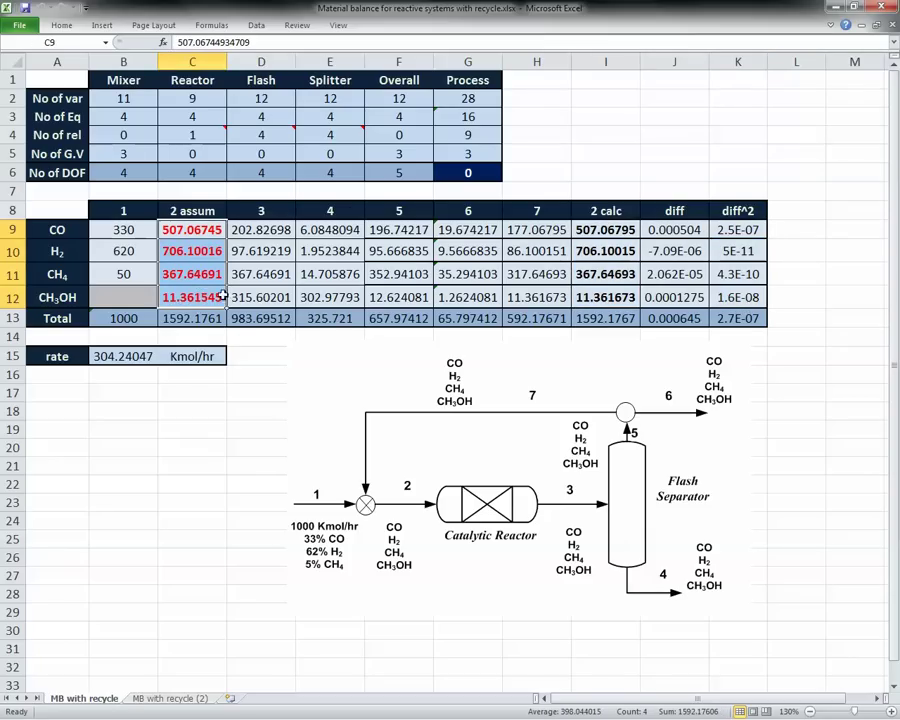
left_click(331, 271)
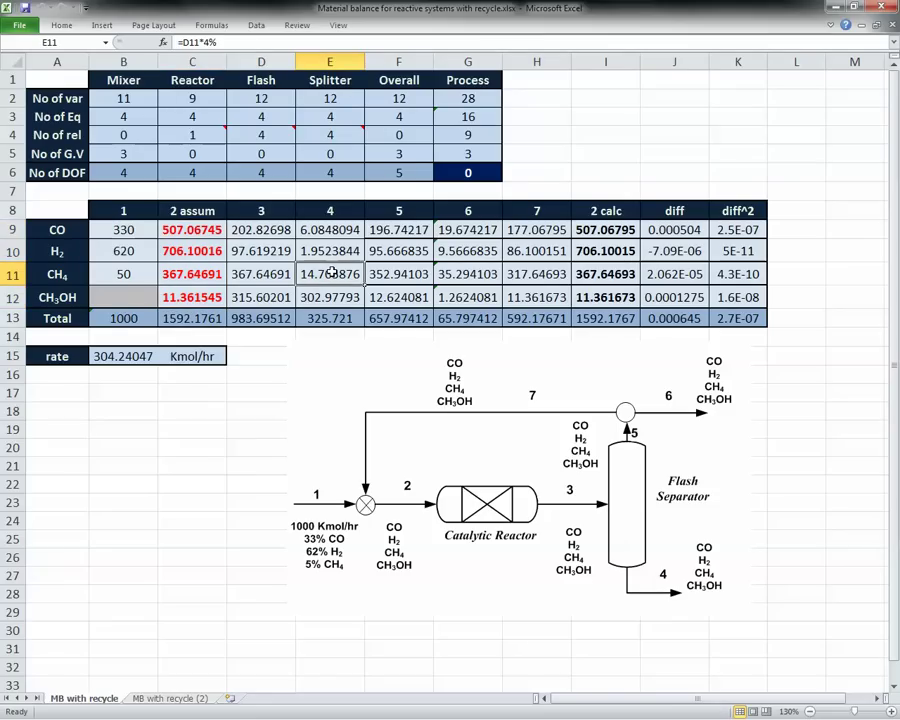